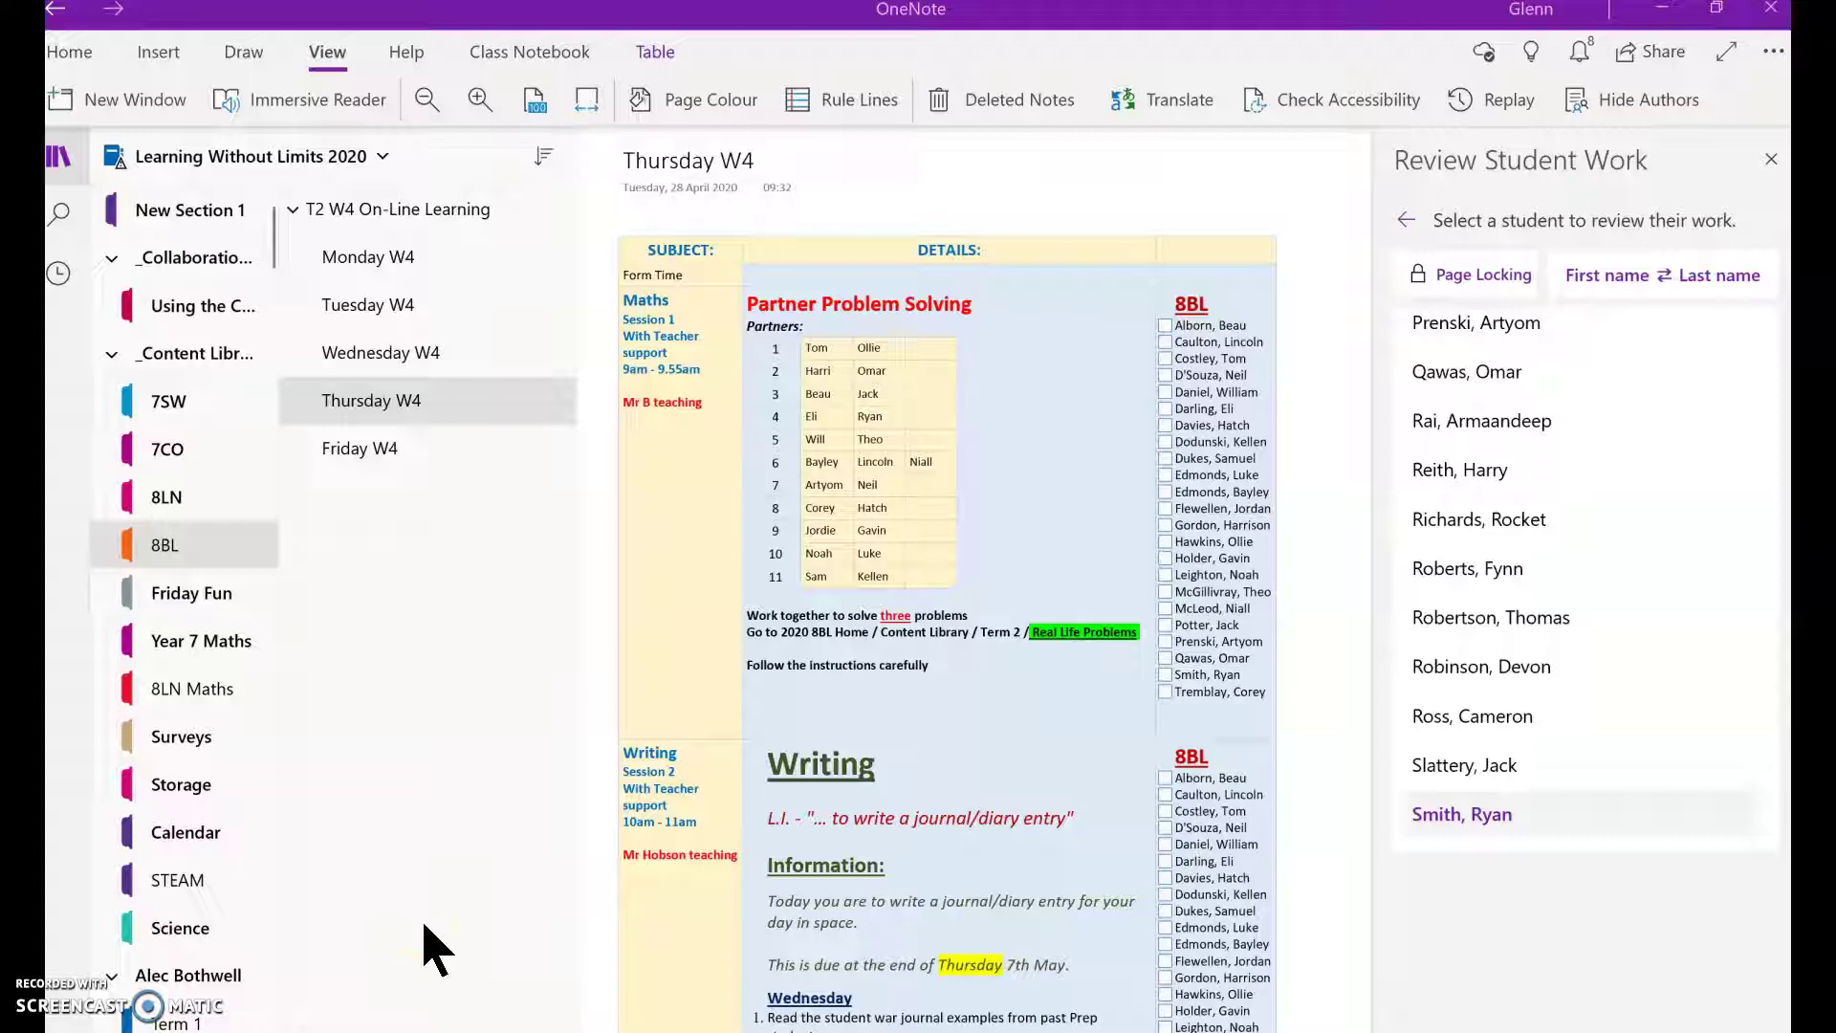
From the Thursday W4 schedule page, bring up the notebook list.
{"action": "left_click", "coordinate": [793, 280]}
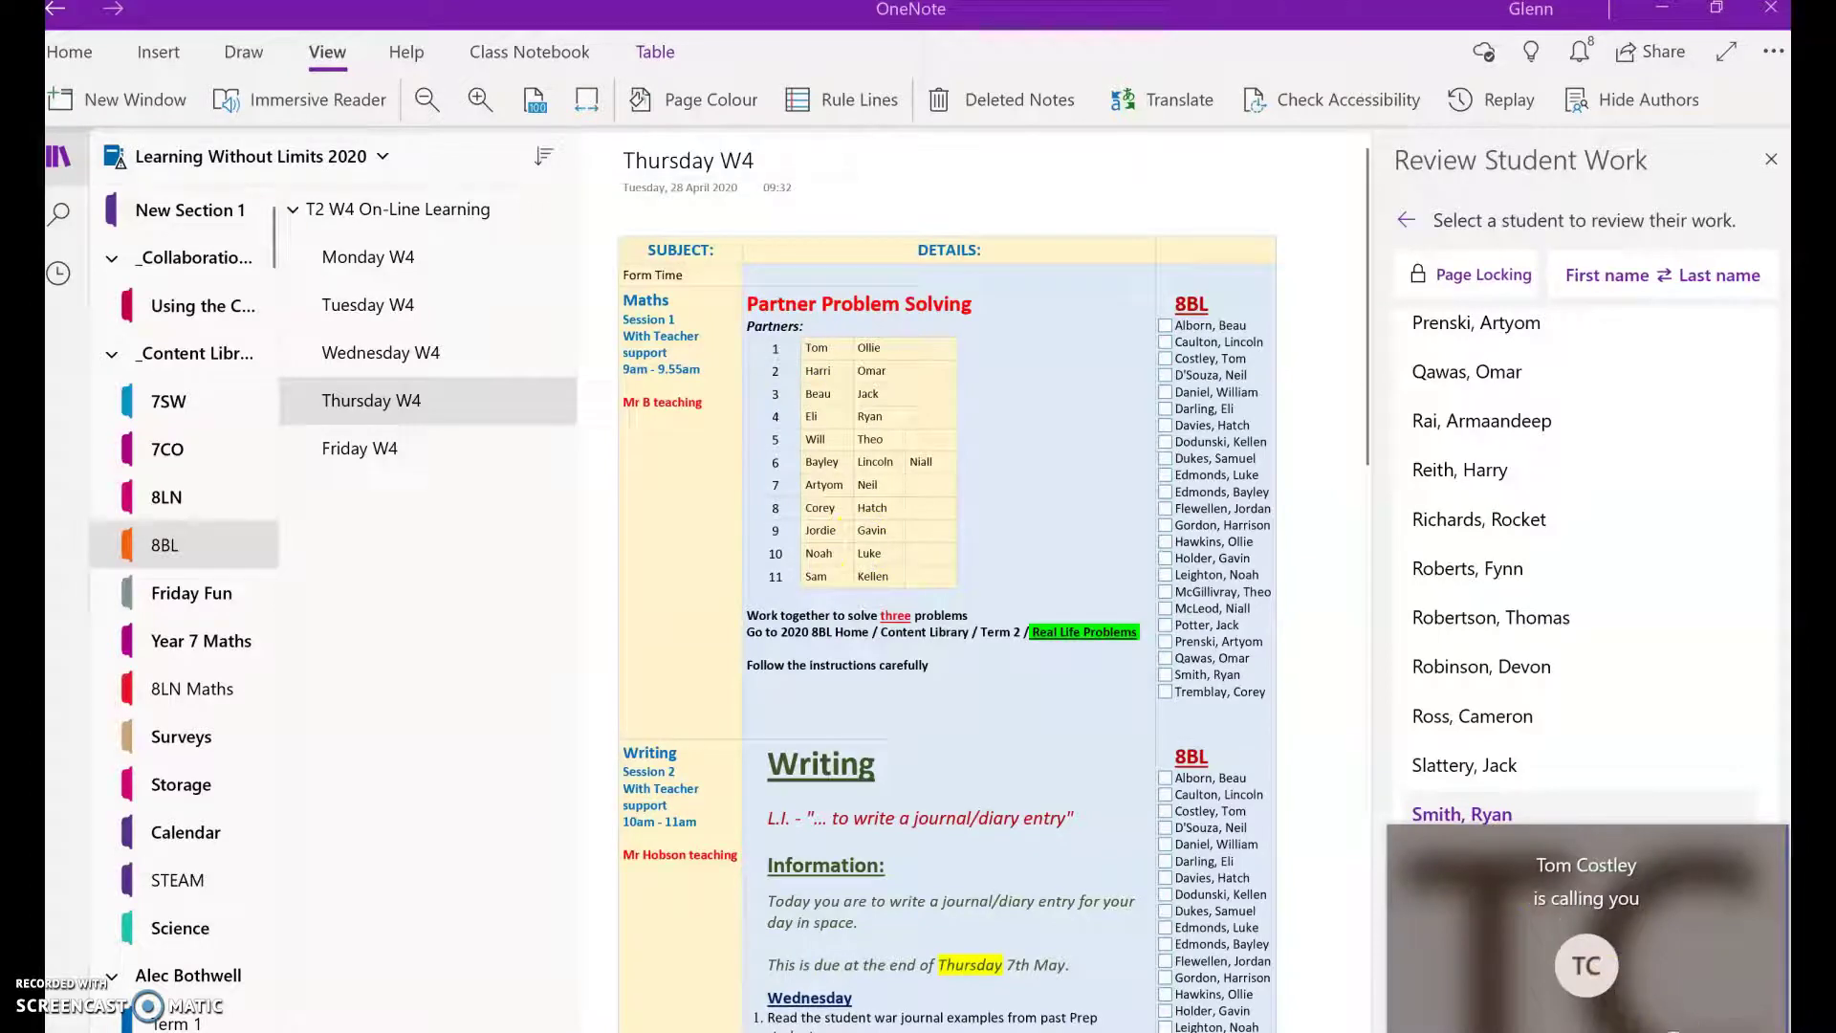
{"action": "left_click", "coordinate": [900, 485]}
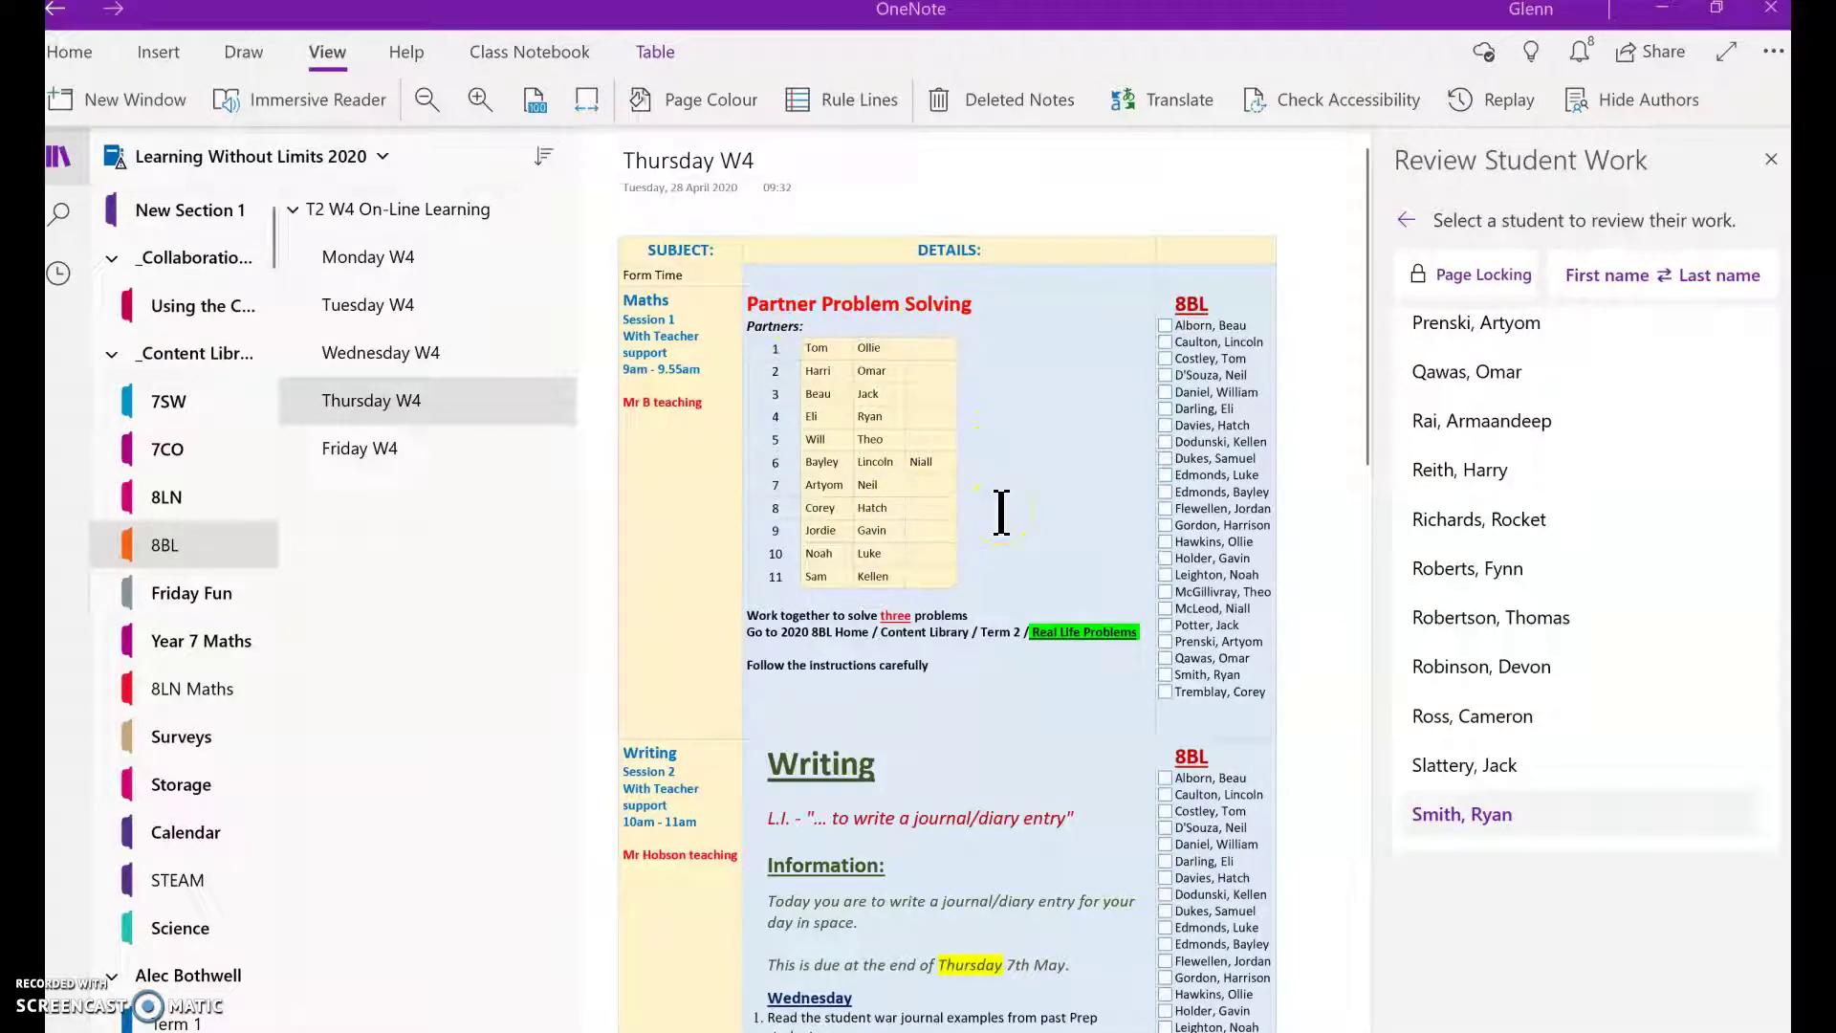
In the 2020 8BL Home notebook, open a student's Term 2 'My Real life Problem solving' page.
{"action": "left_click", "coordinate": [386, 157]}
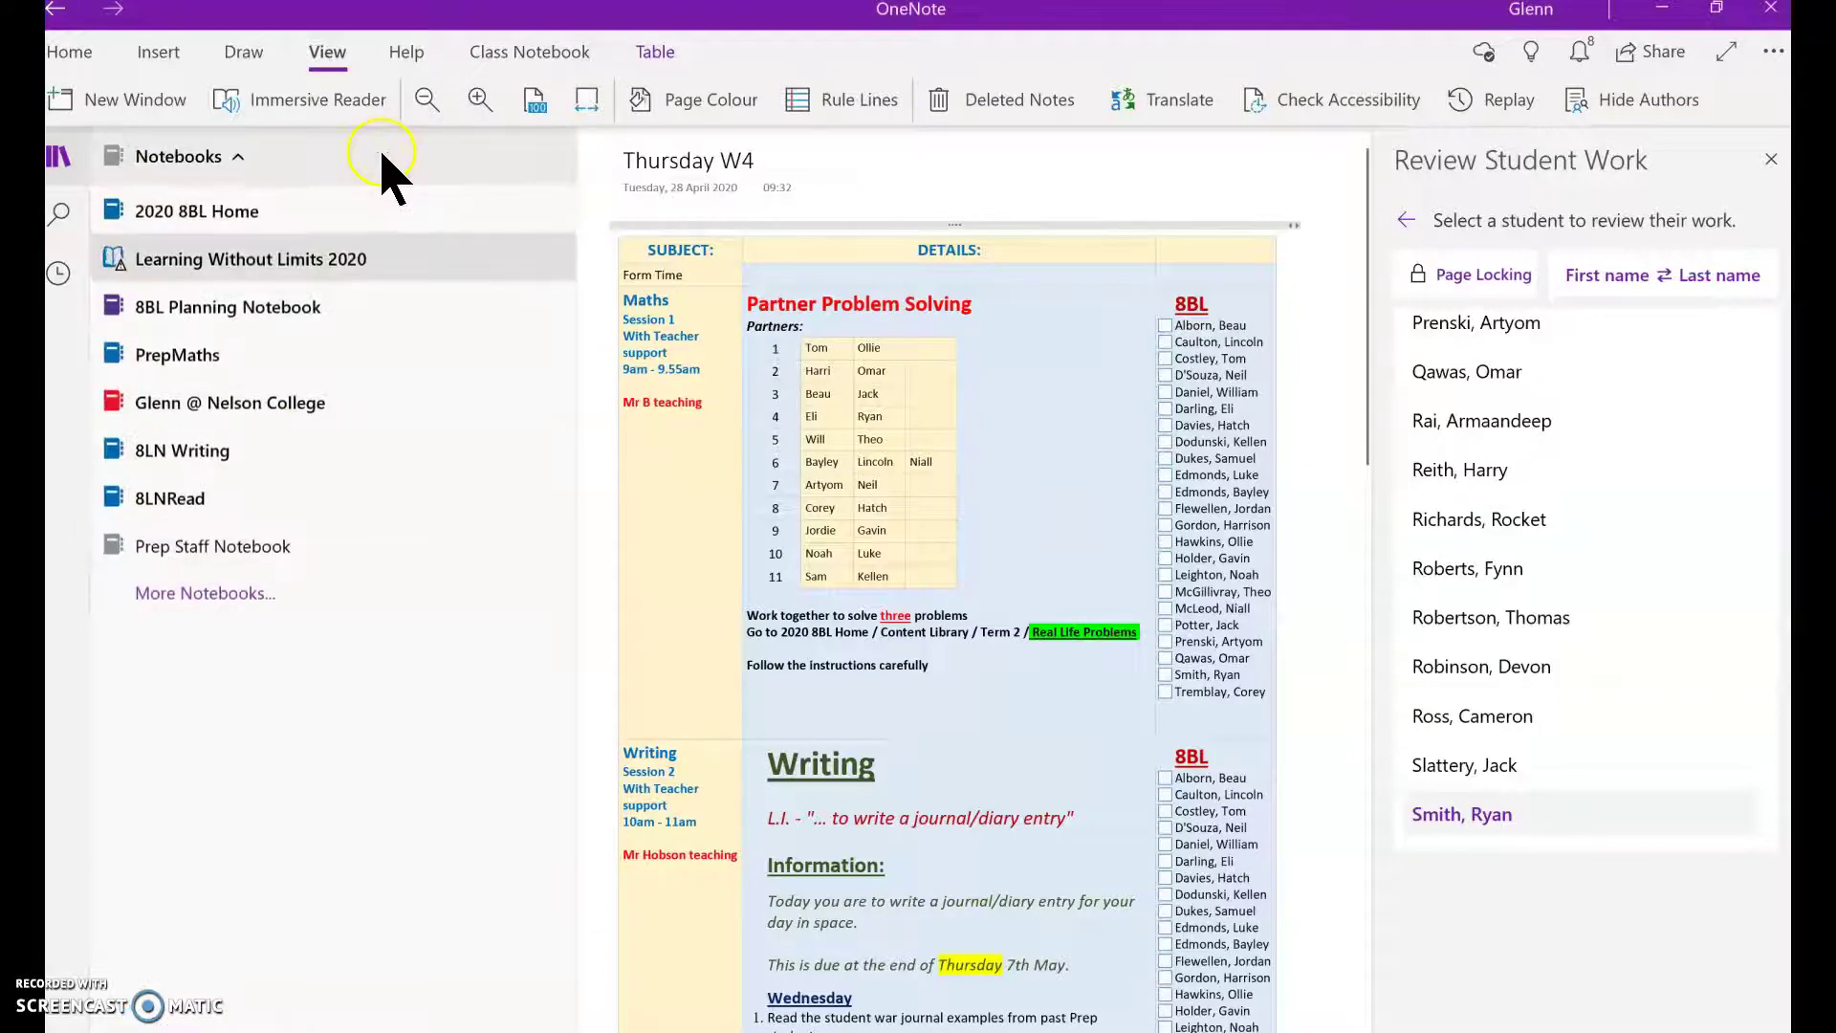
{"action": "left_click", "coordinate": [238, 218]}
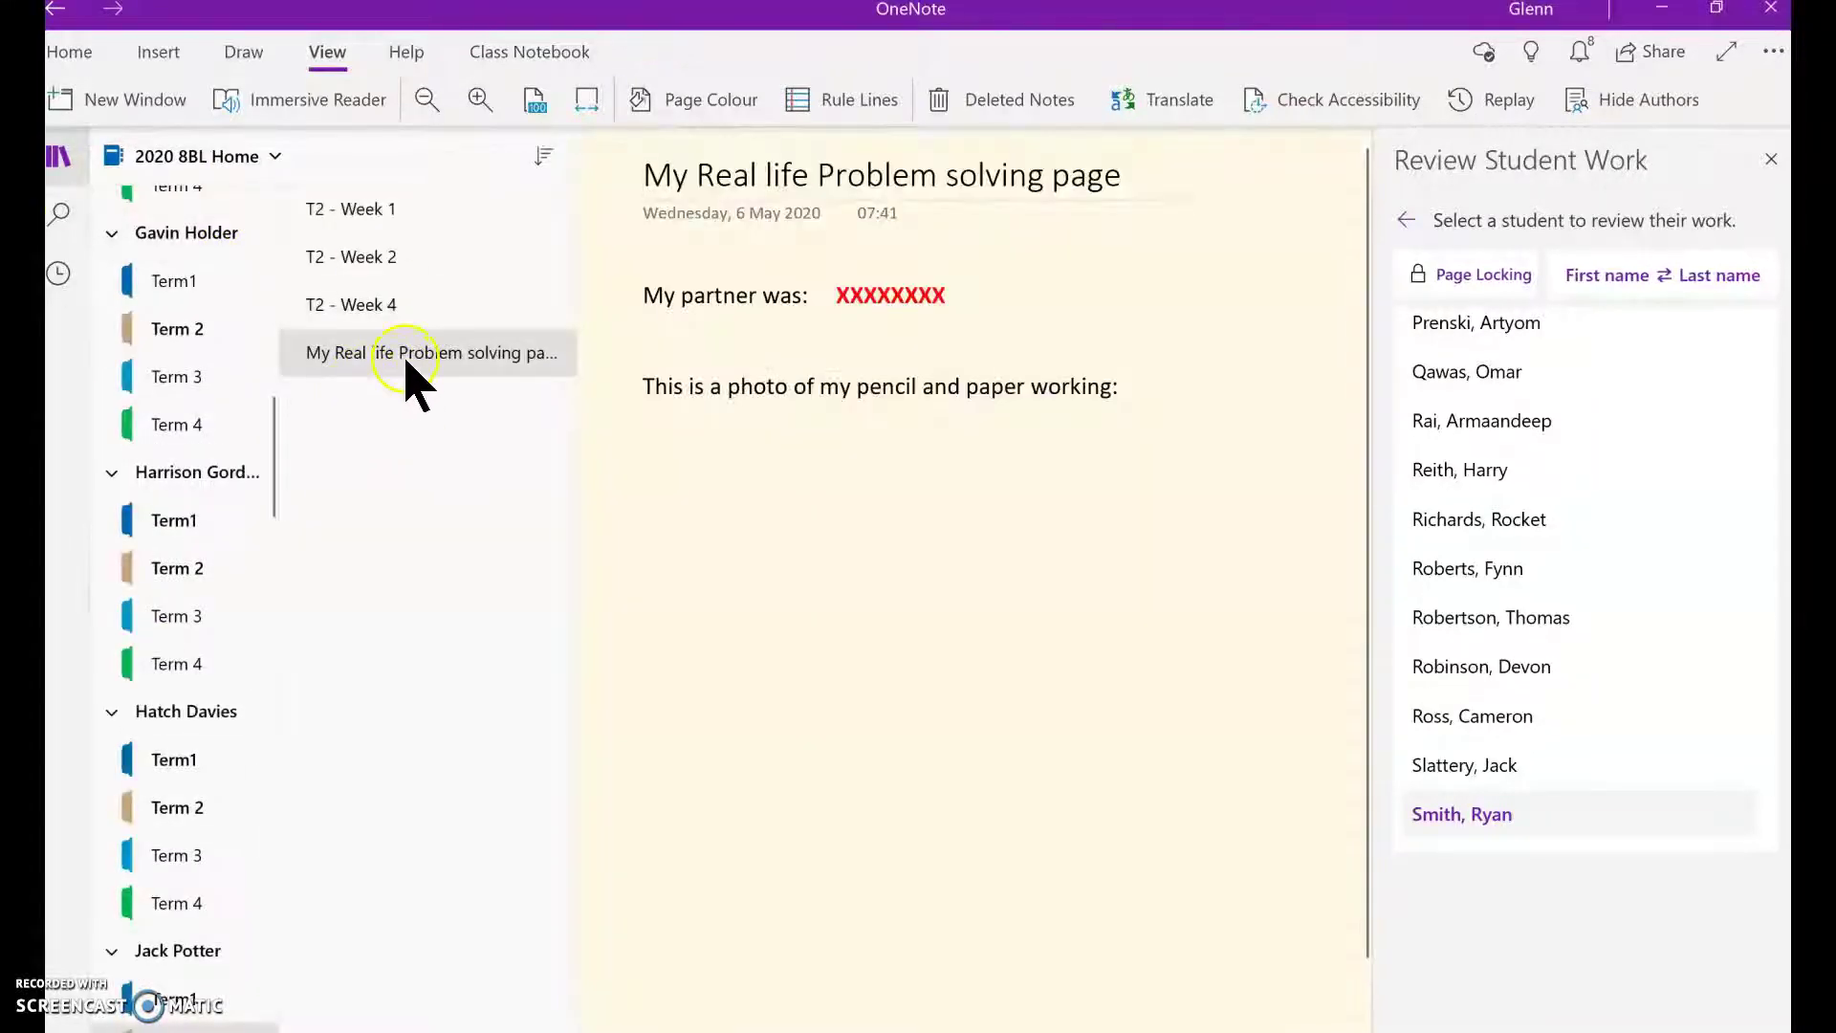
{"action": "left_click", "coordinate": [192, 570]}
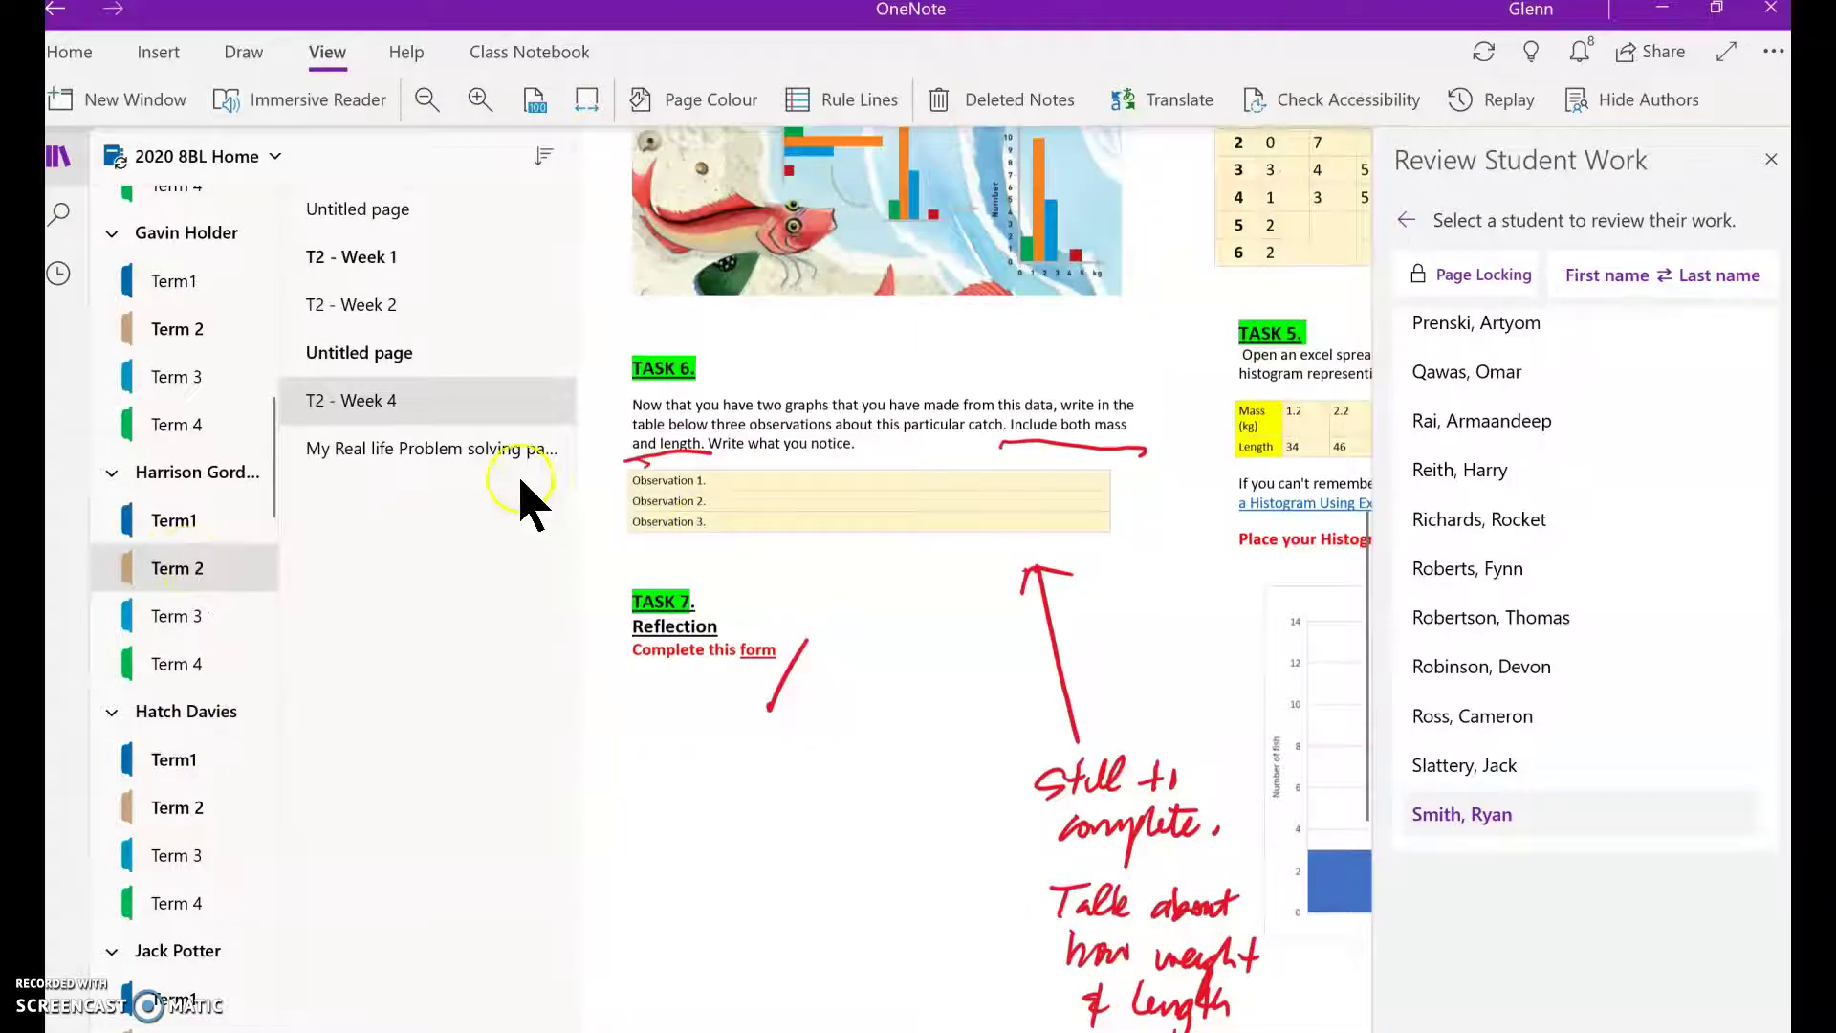
{"action": "left_click", "coordinate": [473, 447]}
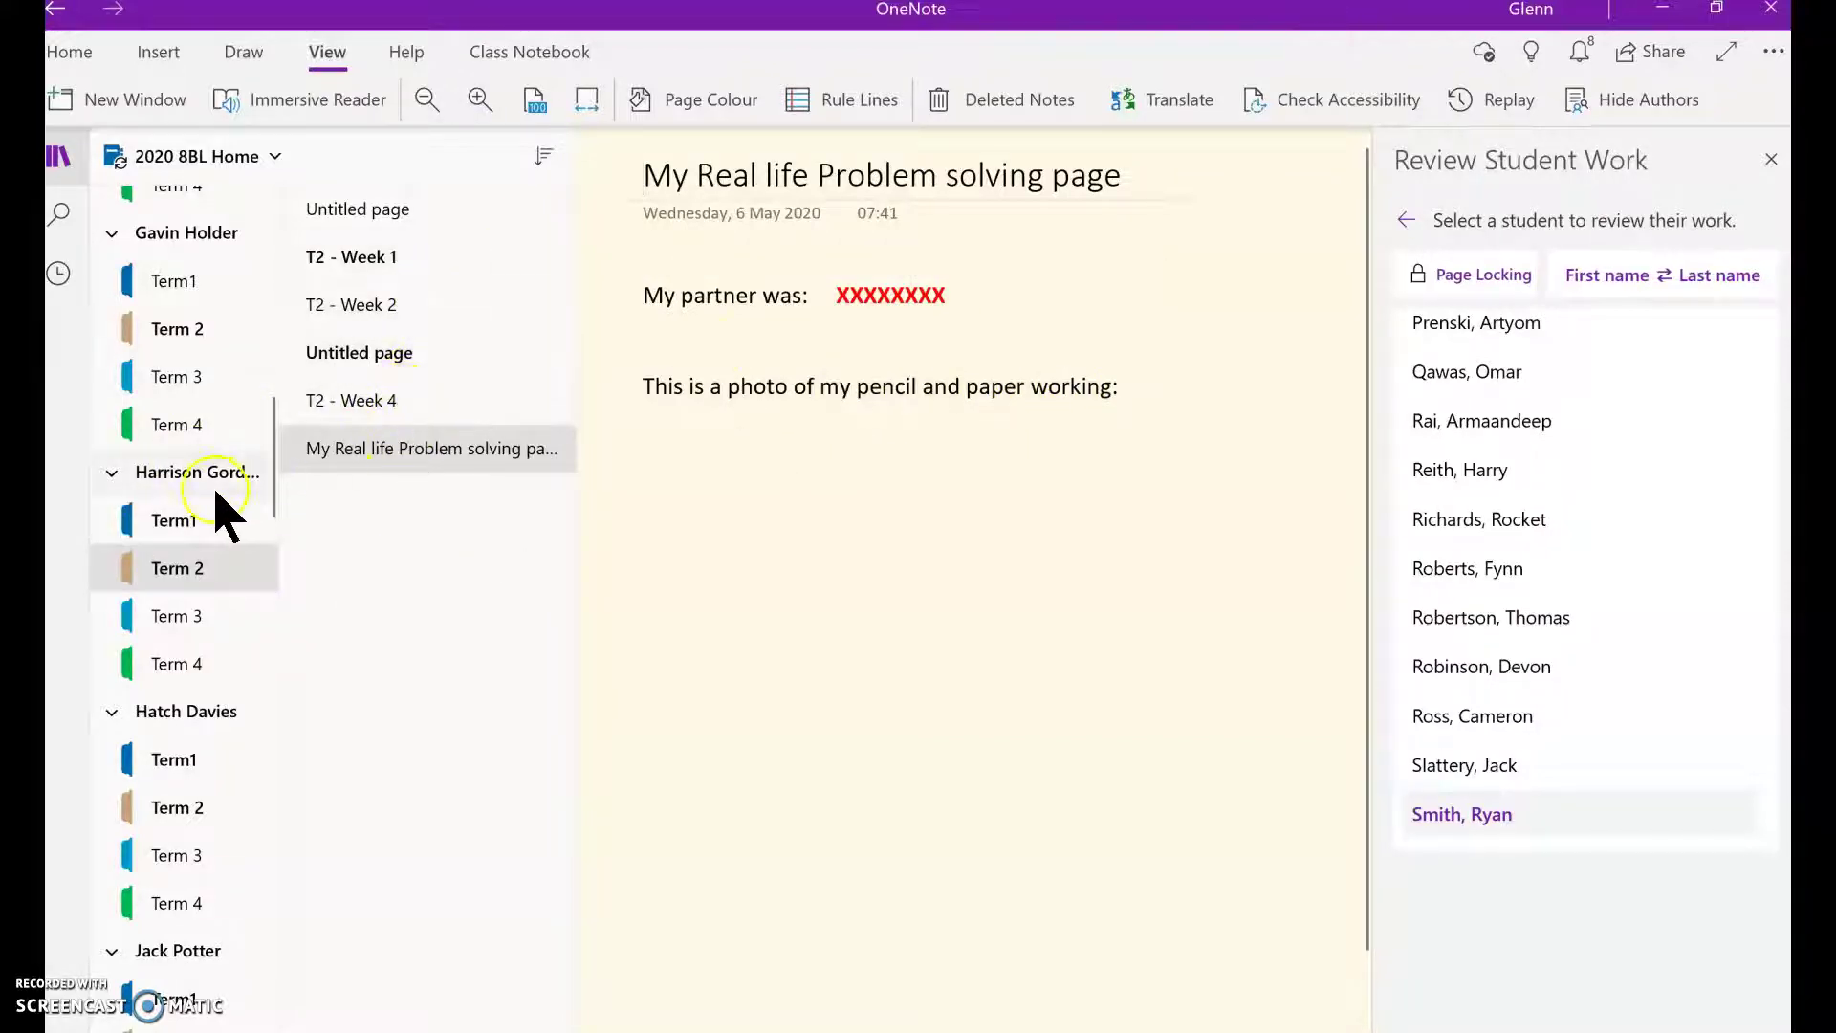
{"action": "left_click_drag", "start_coordinate": [274, 456], "coordinate": [267, 208]}
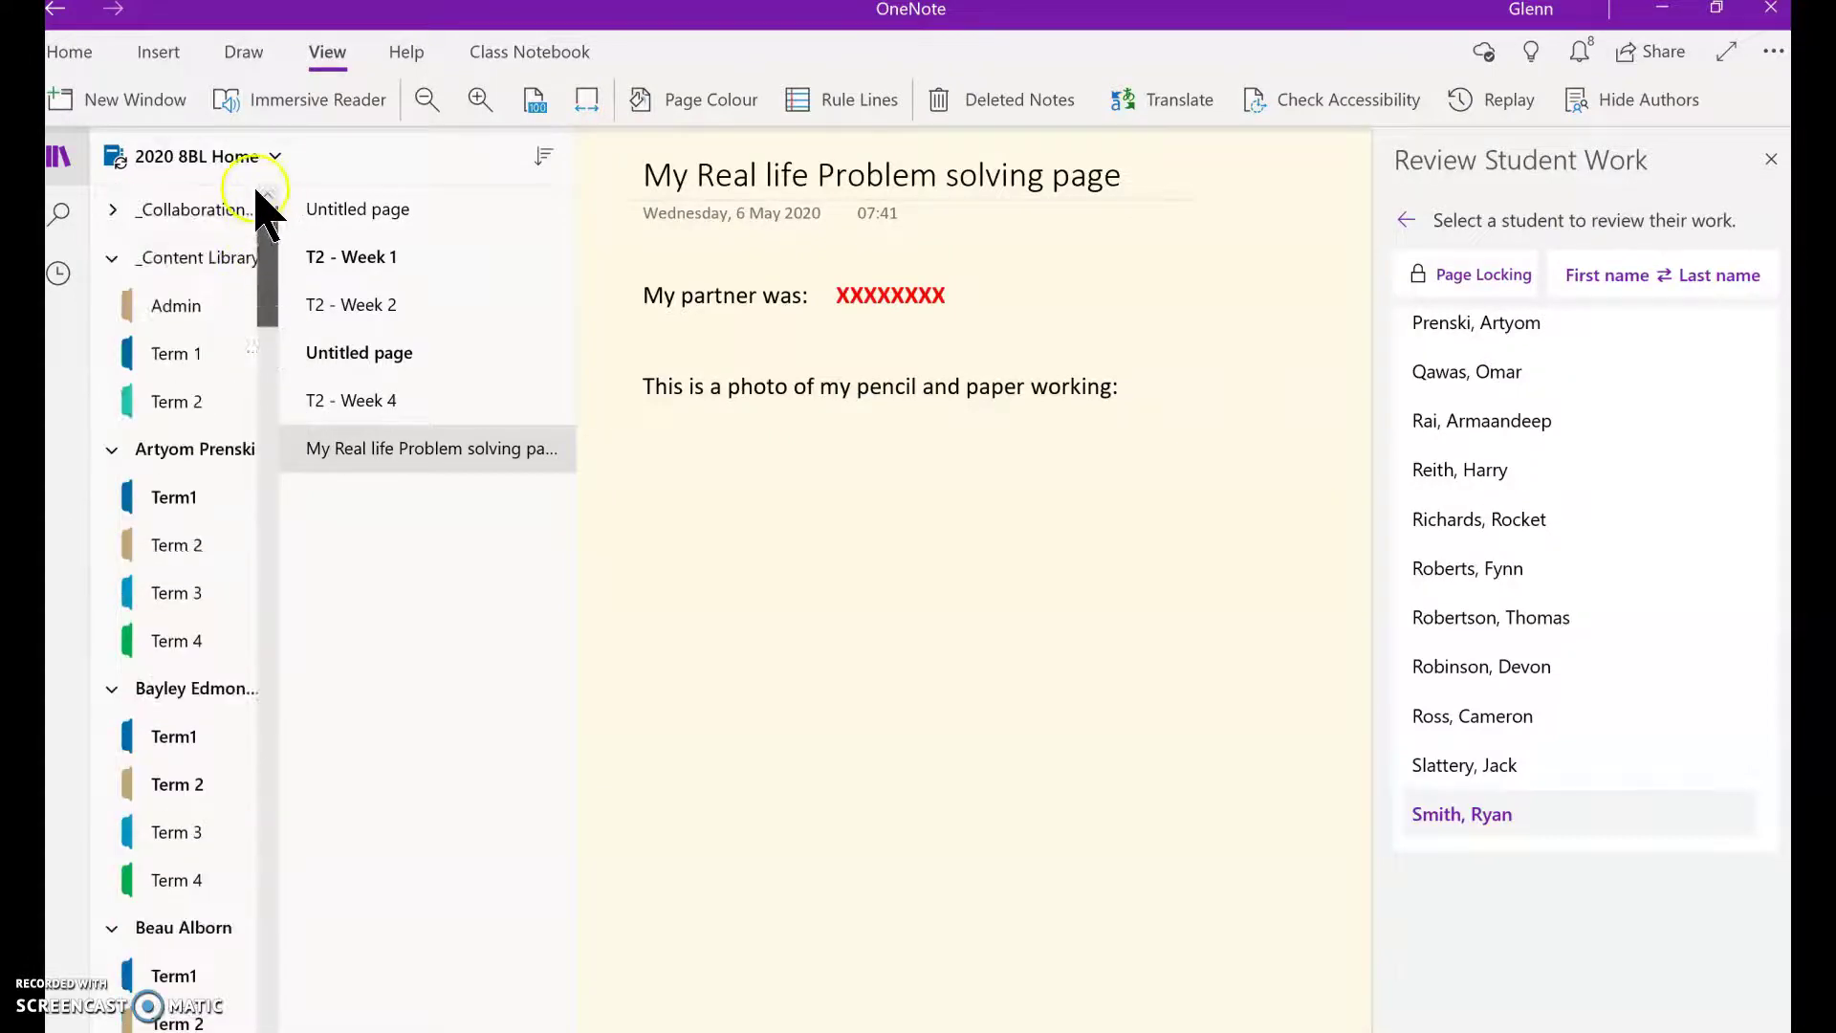
Open Content Library > Term 2 > Real Life Problems and highlight the first numbered instruction.
{"action": "left_click", "coordinate": [202, 400]}
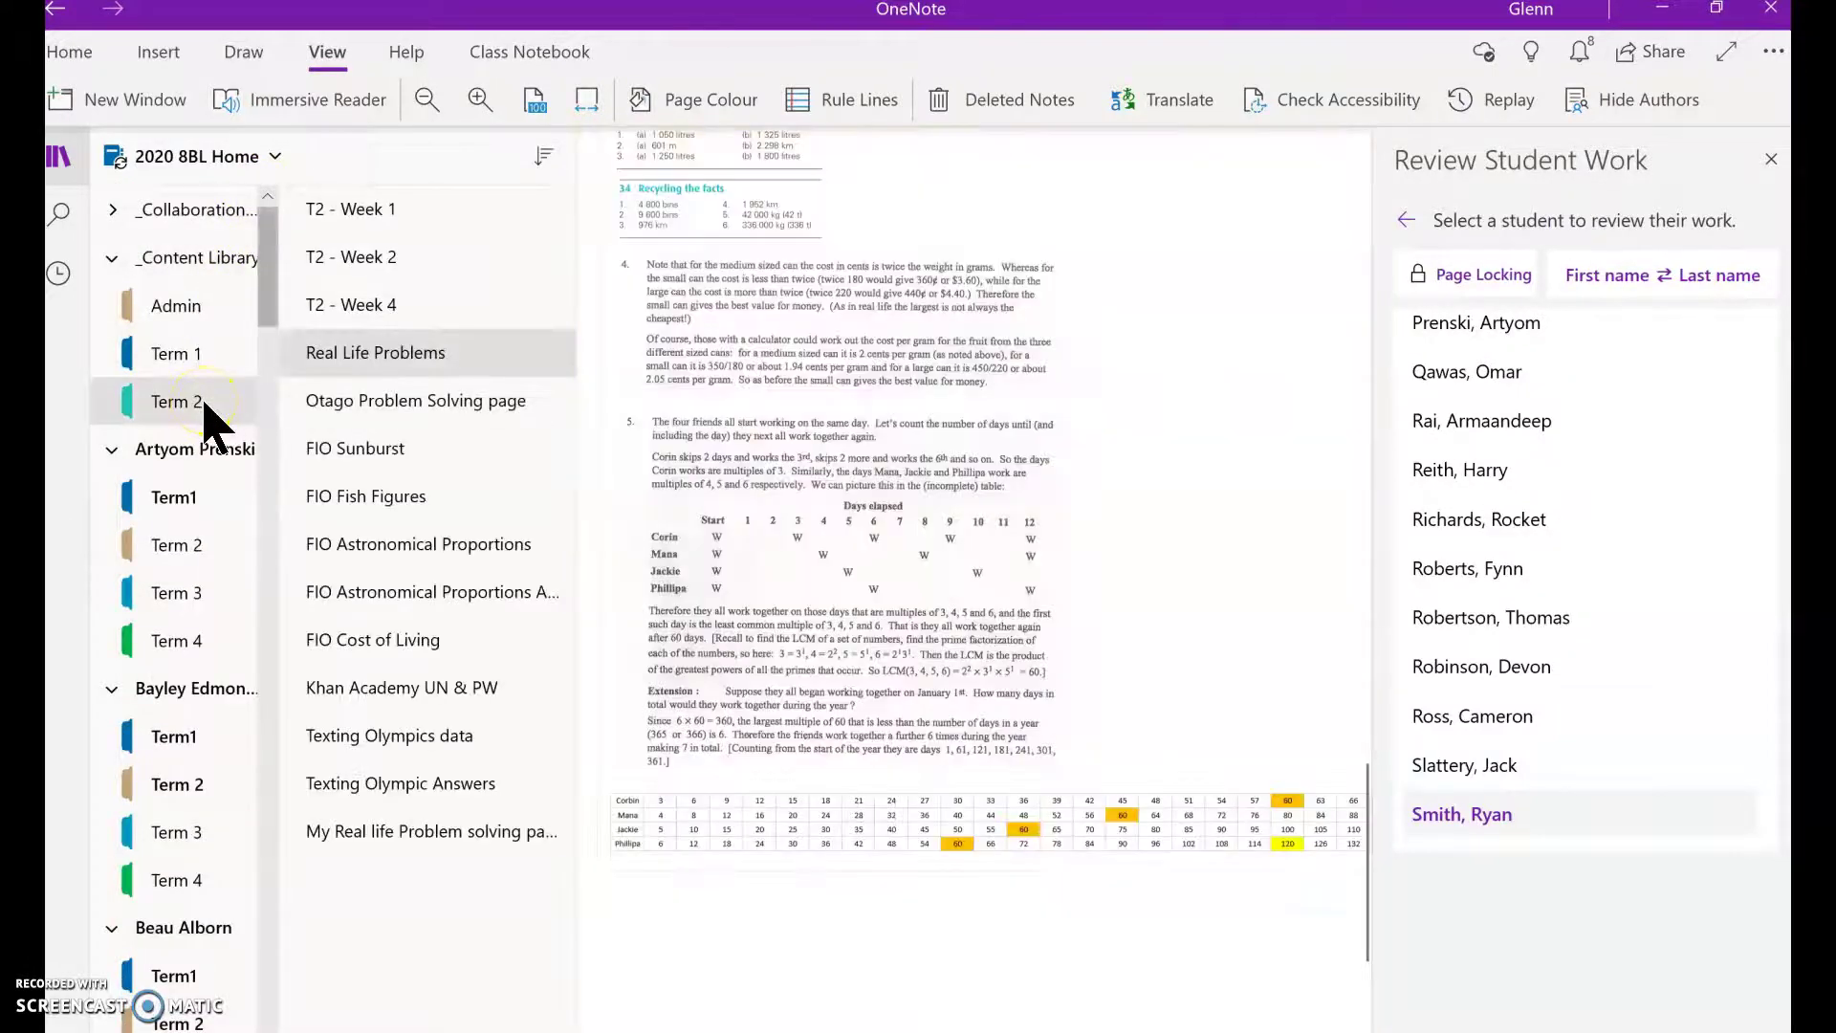
{"action": "scroll", "coordinate": [984, 440], "scroll_direction": "up", "scroll_amount": 5}
{"action": "scroll", "coordinate": [984, 440], "scroll_direction": "up", "scroll_amount": 5}
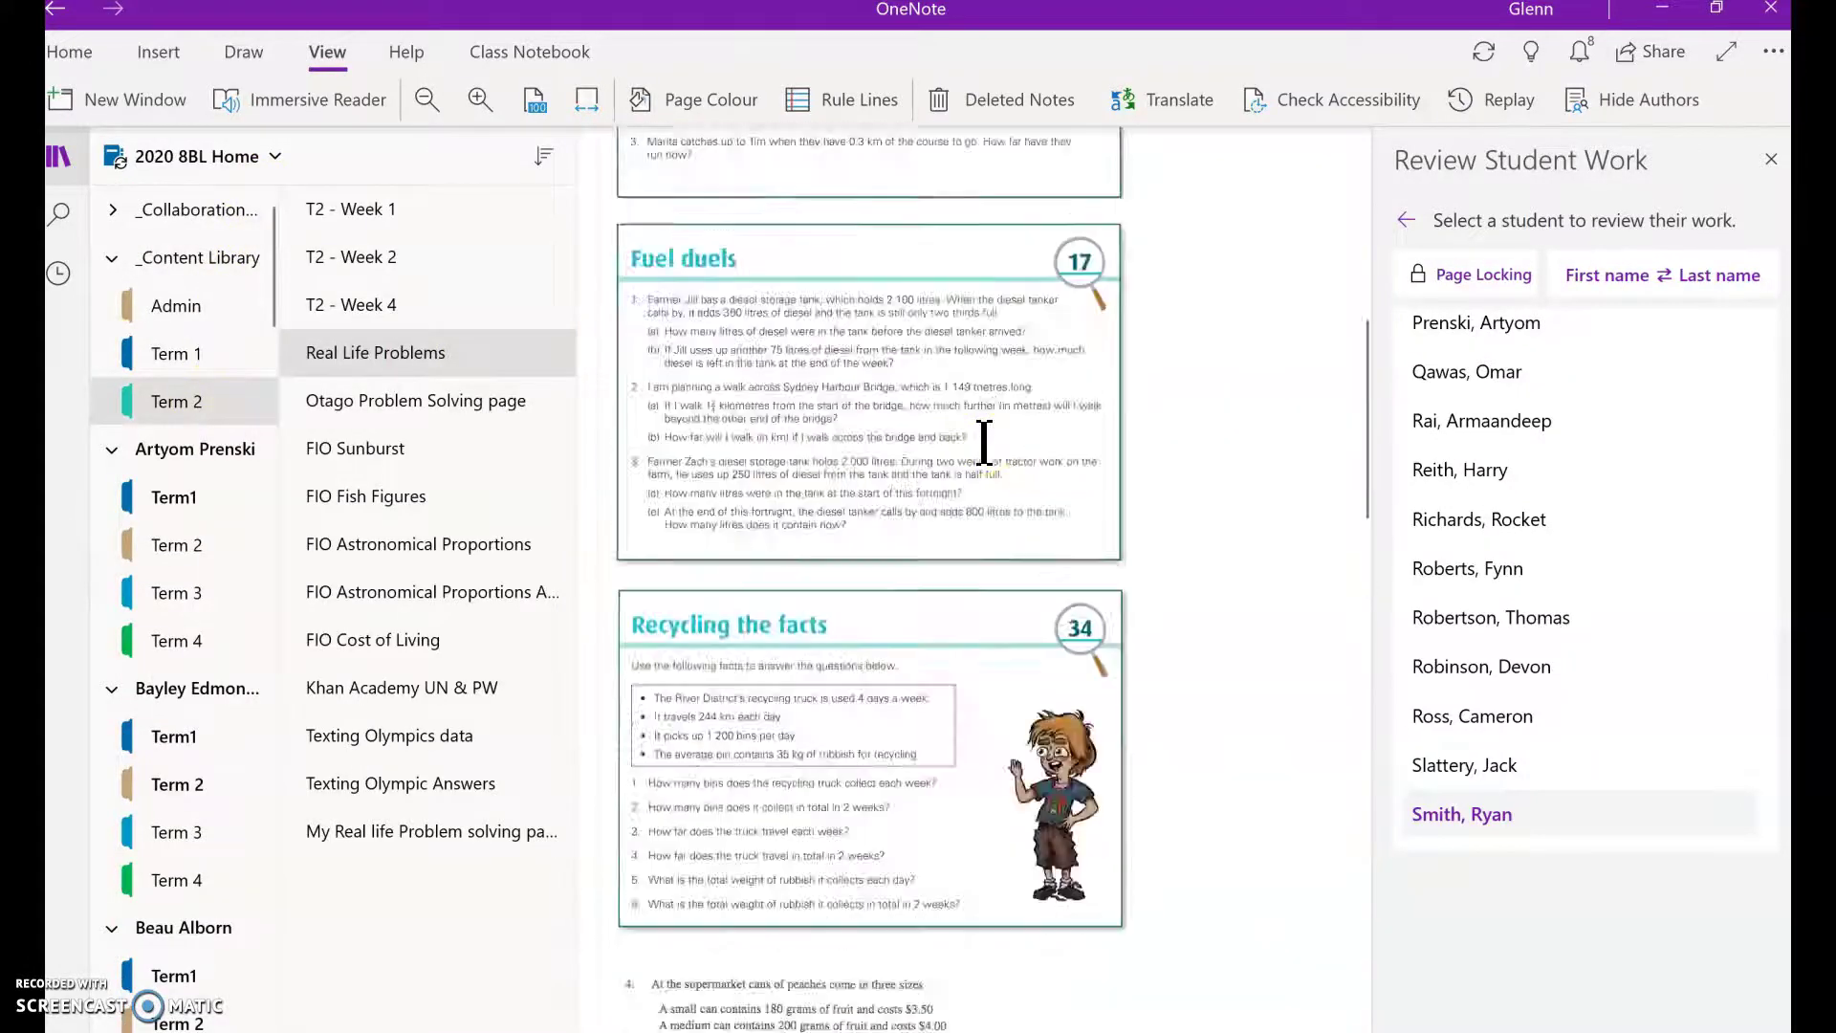
{"action": "scroll", "coordinate": [984, 439], "scroll_direction": "up", "scroll_amount": 5}
{"action": "scroll", "coordinate": [984, 441], "scroll_direction": "down", "scroll_amount": 1}
{"action": "scroll", "coordinate": [848, 665], "scroll_direction": "down", "scroll_amount": 3}
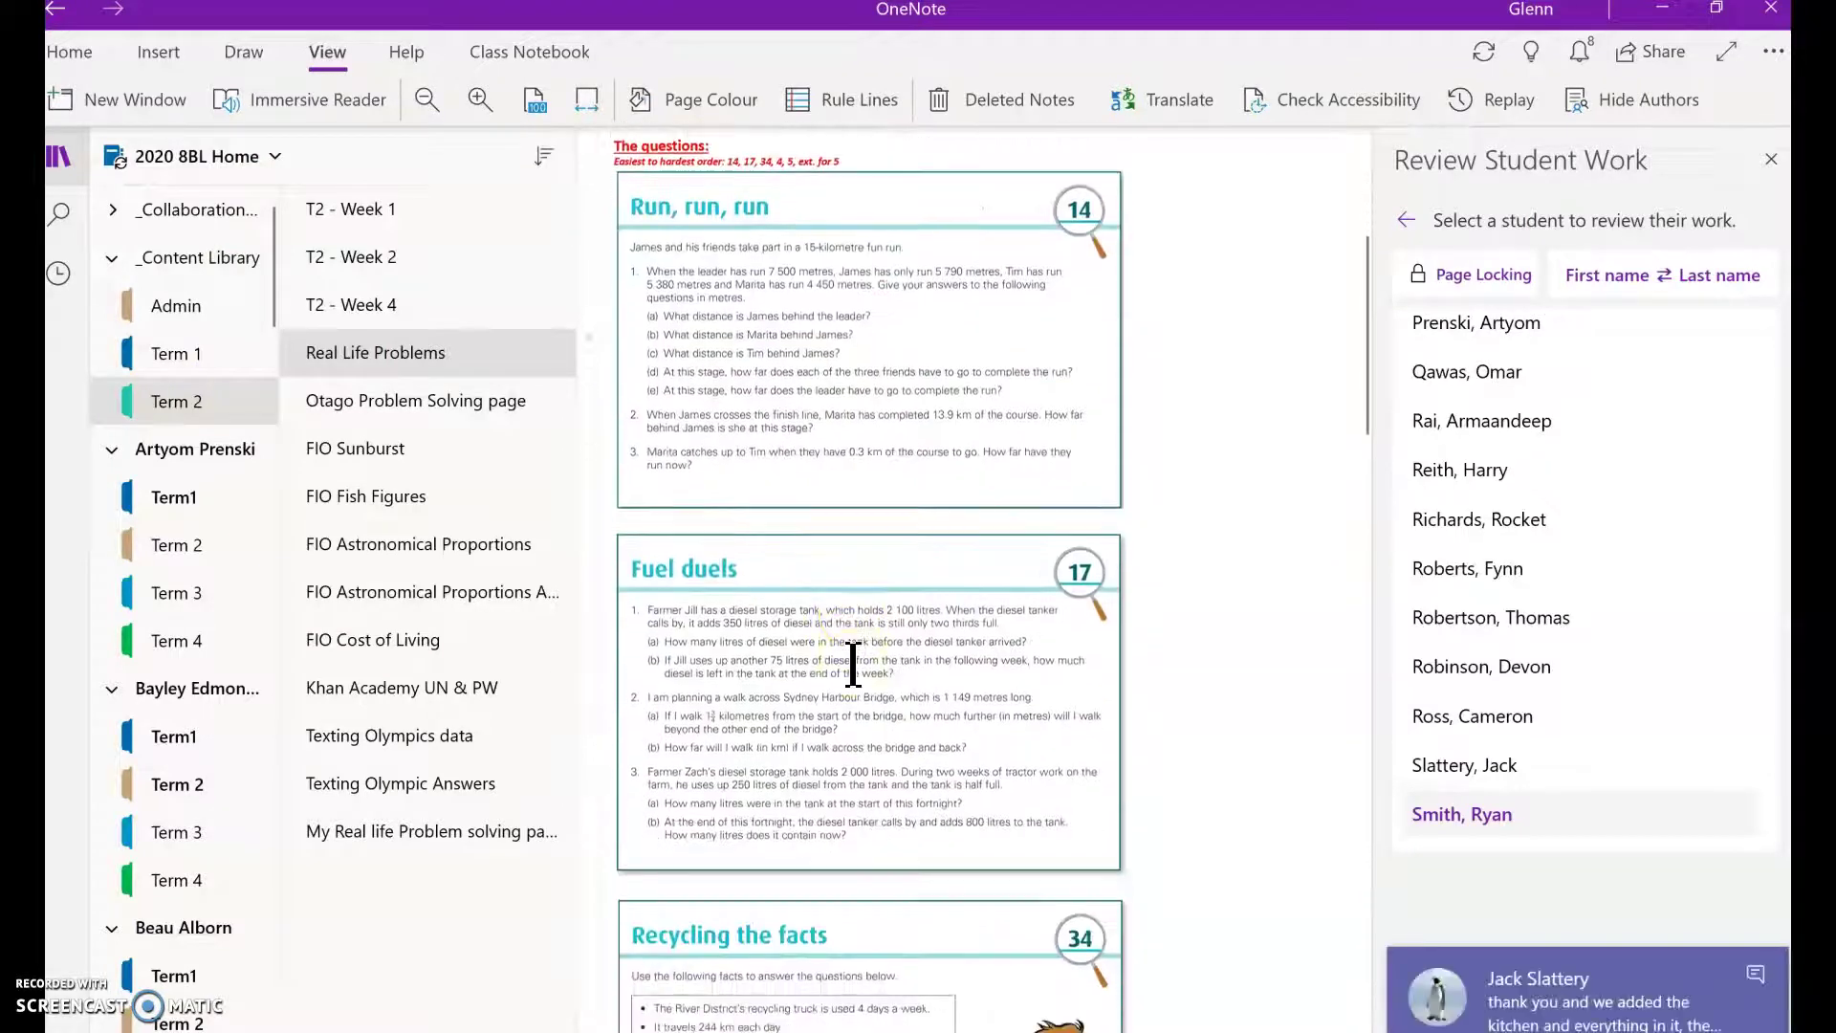
{"action": "scroll", "coordinate": [851, 664], "scroll_direction": "down", "scroll_amount": 3}
{"action": "scroll", "coordinate": [852, 664], "scroll_direction": "down", "scroll_amount": 1}
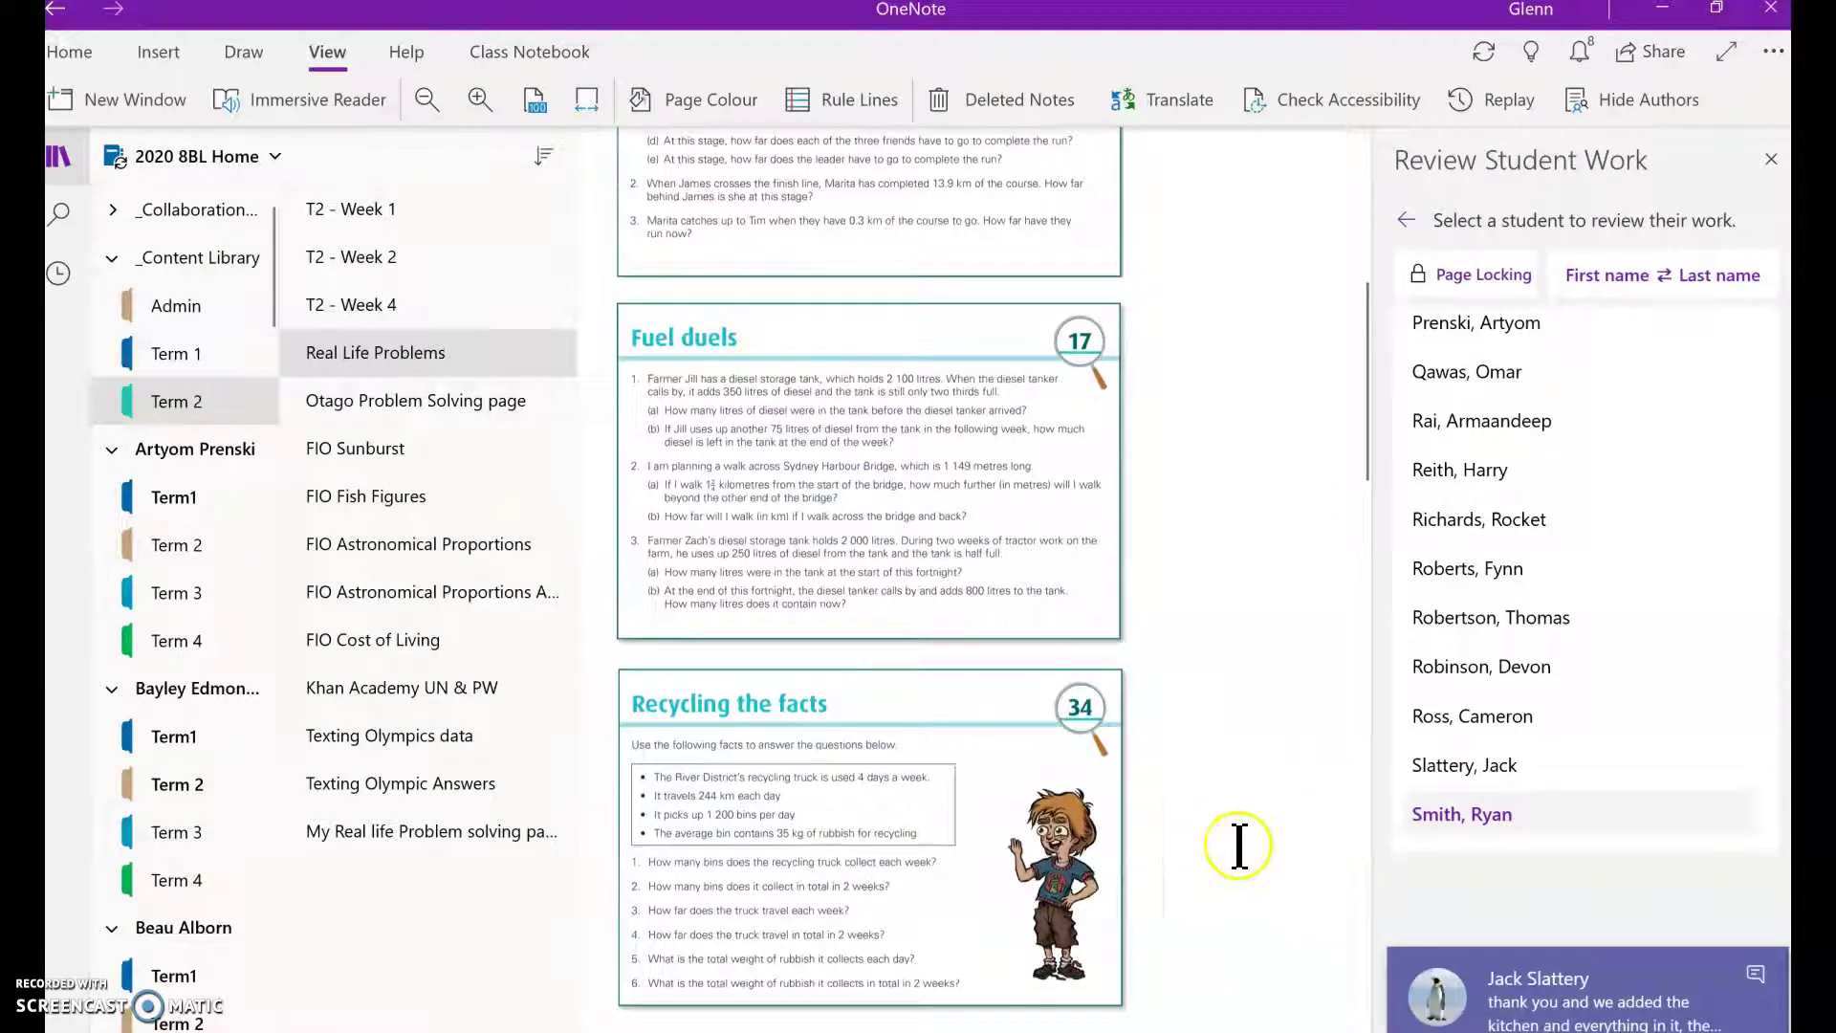
{"action": "left_click", "coordinate": [1758, 977]}
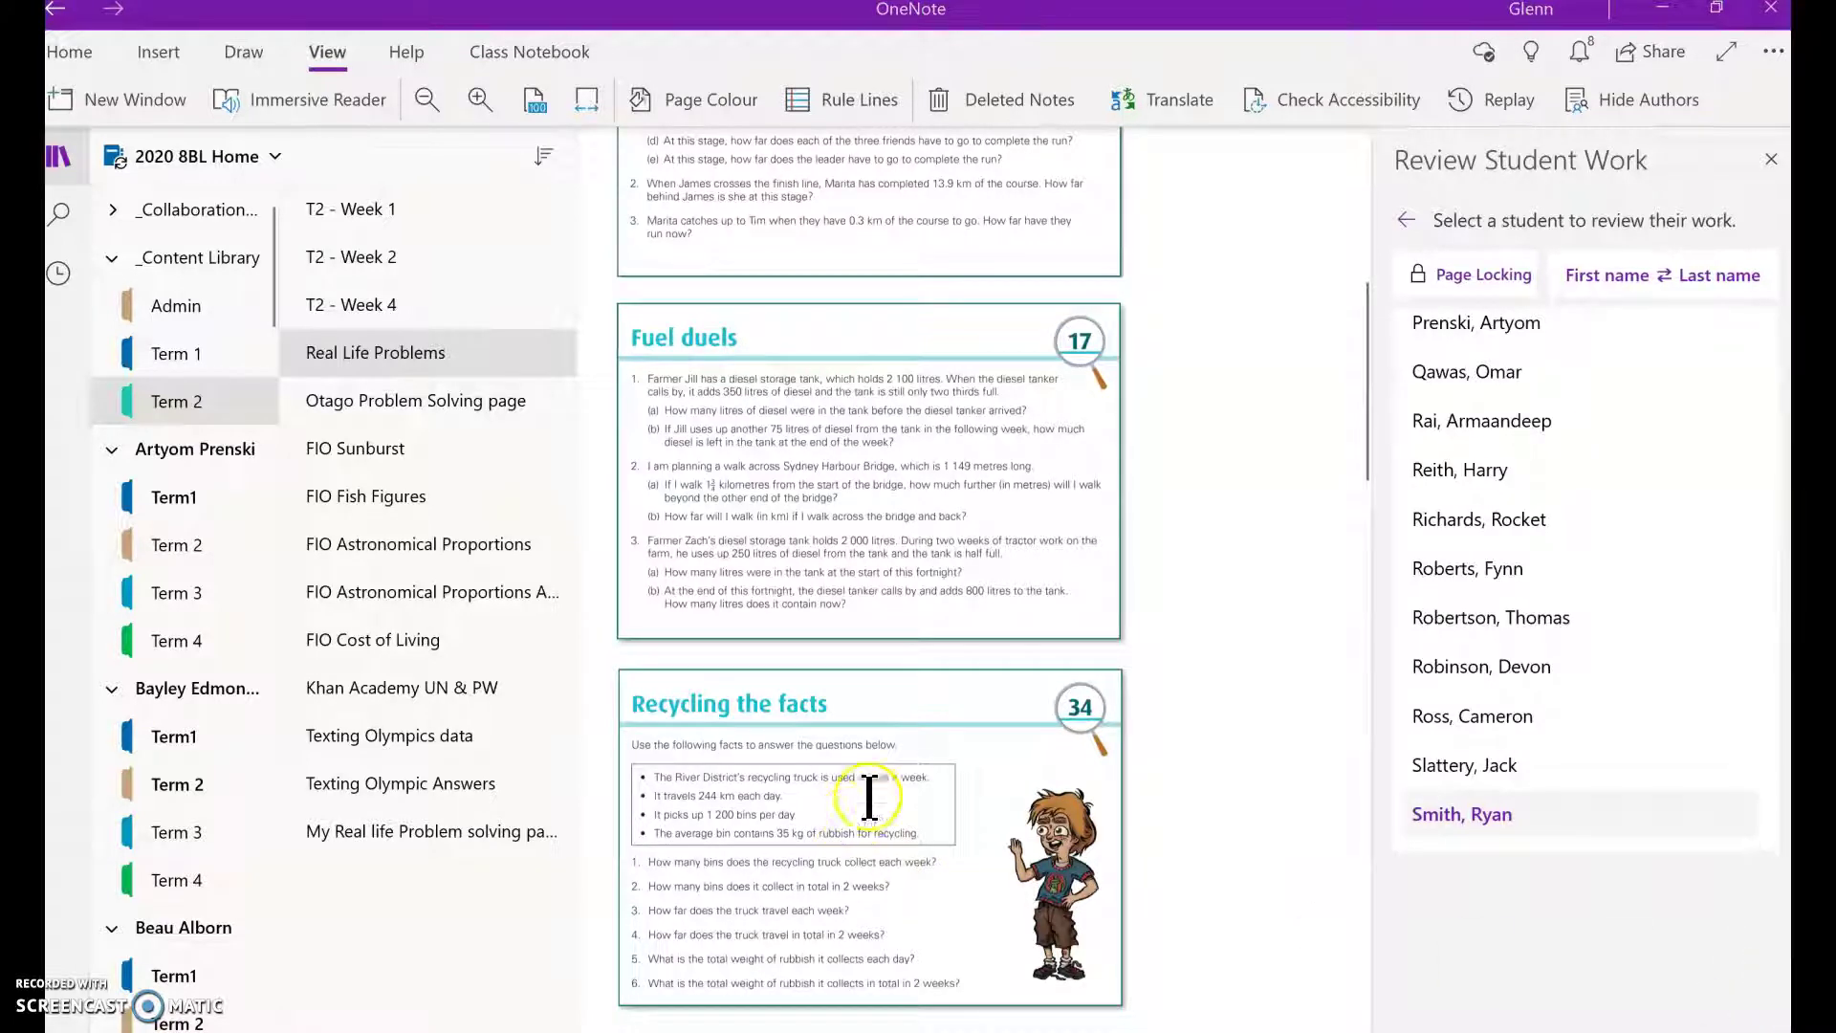
{"action": "scroll", "coordinate": [873, 756], "scroll_direction": "up", "scroll_amount": 1}
{"action": "scroll", "coordinate": [873, 756], "scroll_direction": "up", "scroll_amount": 2}
{"action": "scroll", "coordinate": [873, 757], "scroll_direction": "up", "scroll_amount": 3}
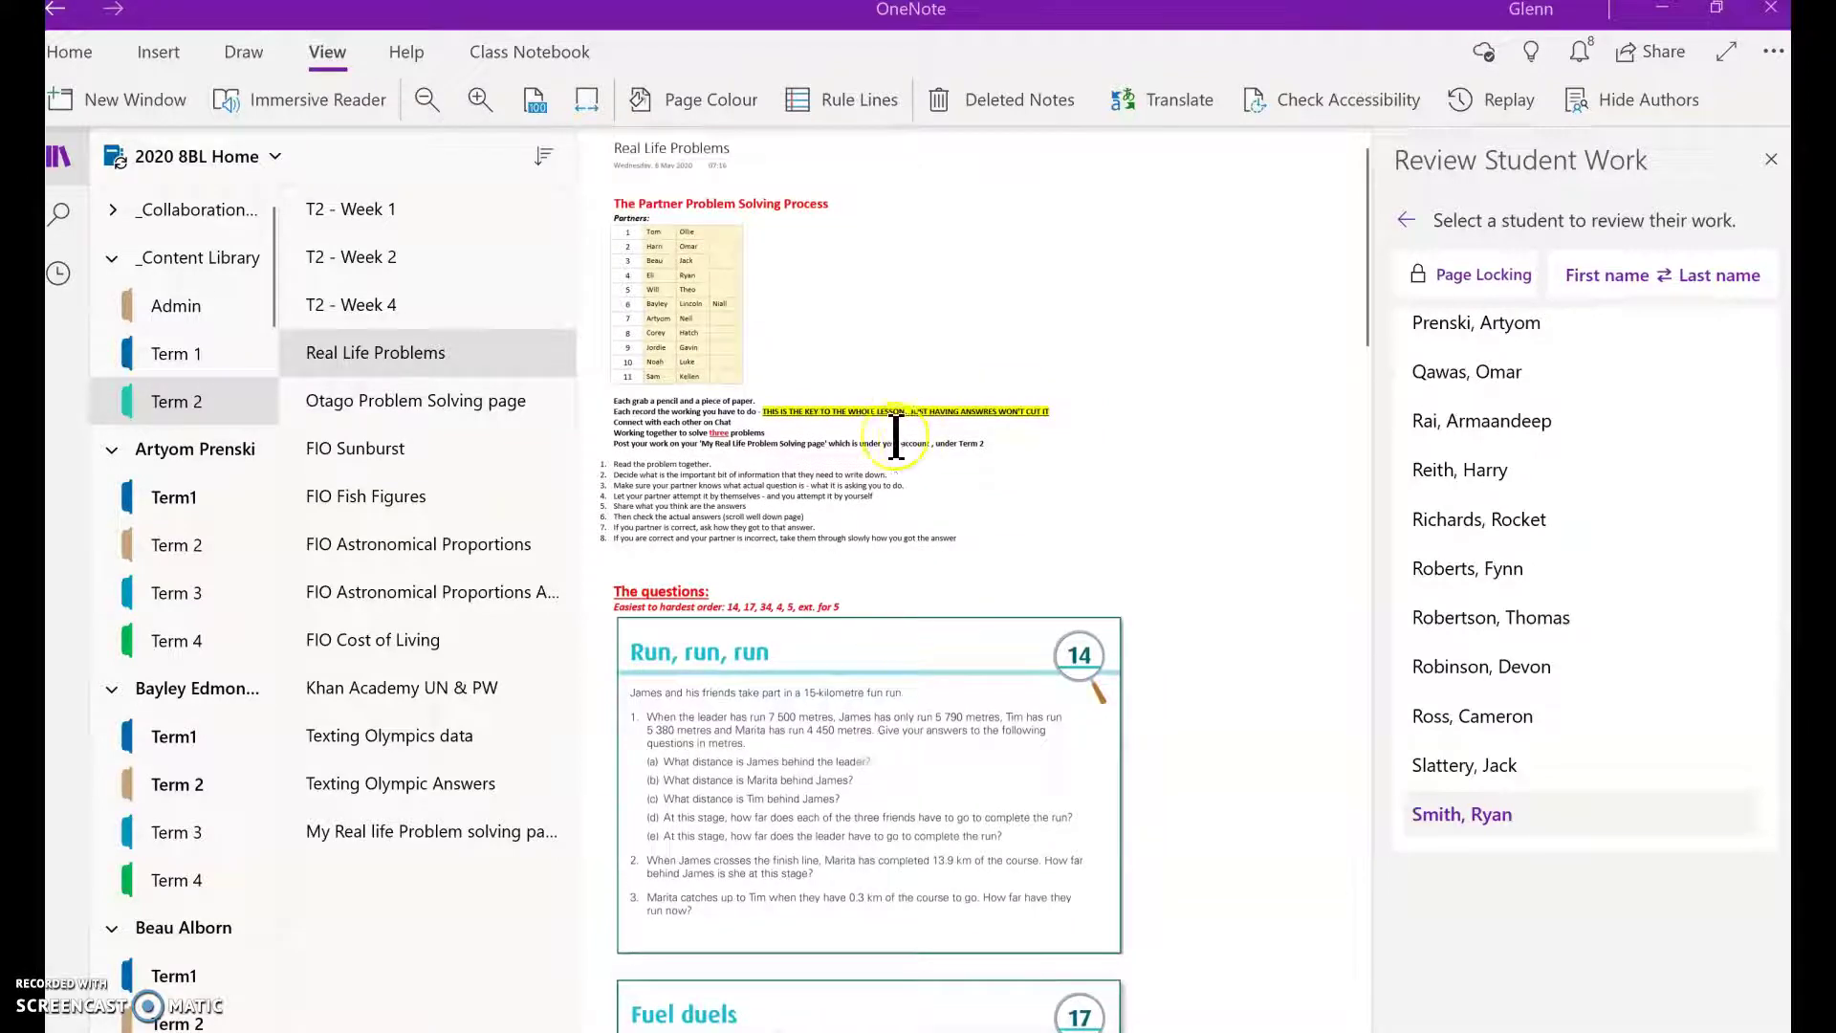
{"action": "scroll", "coordinate": [881, 437], "scroll_direction": "up", "scroll_amount": 5, "text": "ctrl"}
{"action": "scroll", "coordinate": [883, 438], "scroll_direction": "down", "scroll_amount": 2, "text": "ctrl"}
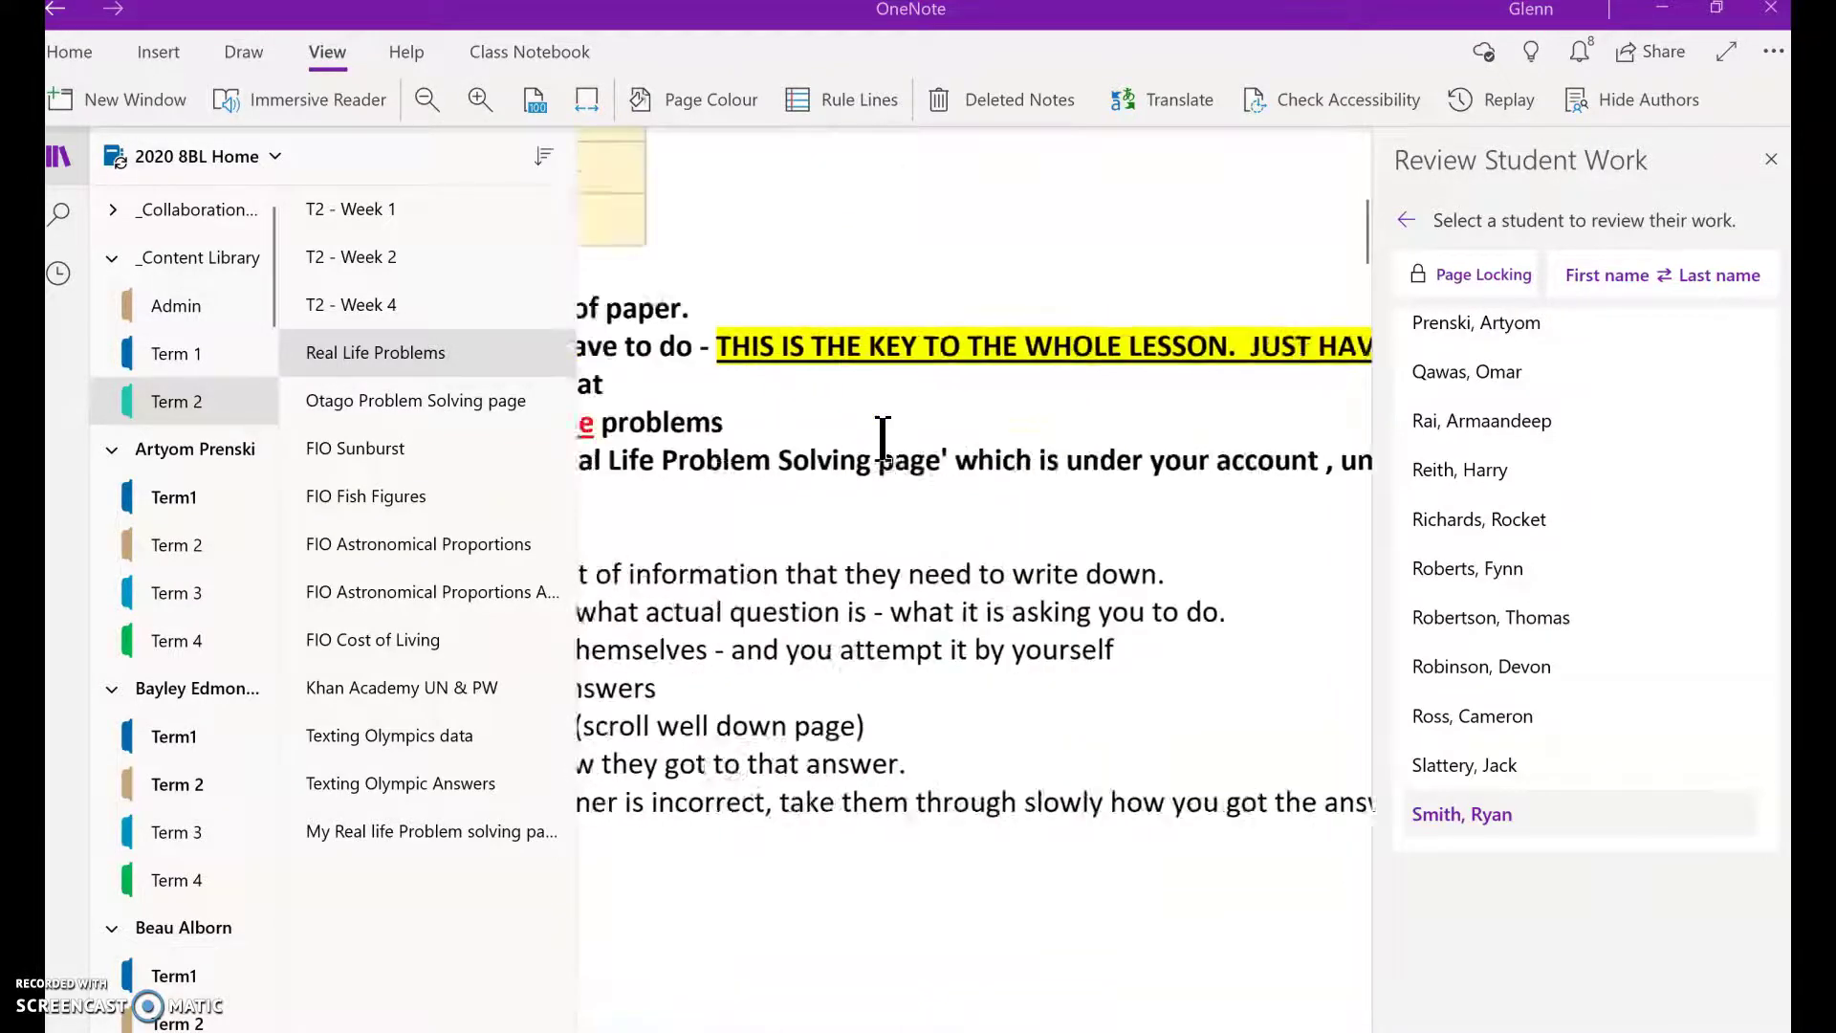
{"action": "scroll", "coordinate": [882, 437], "scroll_direction": "down", "scroll_amount": 2, "text": "ctrl"}
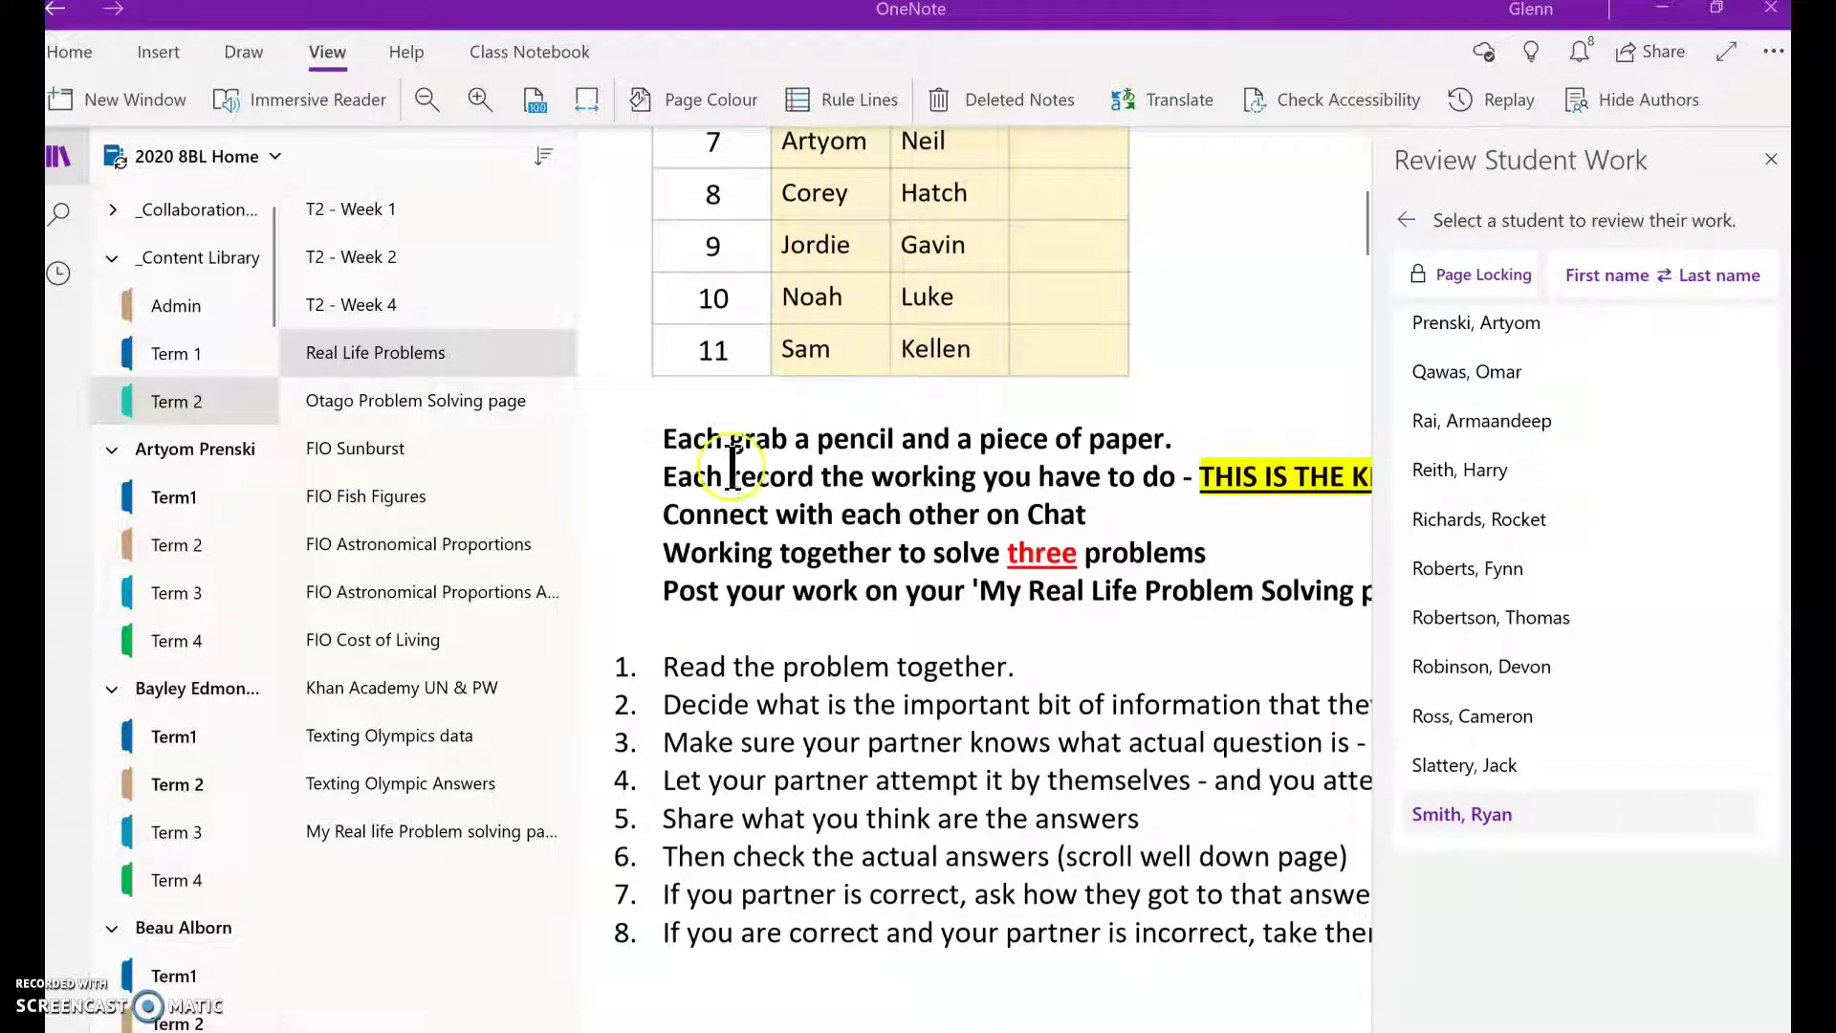
{"action": "left_click_drag", "start_coordinate": [663, 668], "coordinate": [965, 667]}
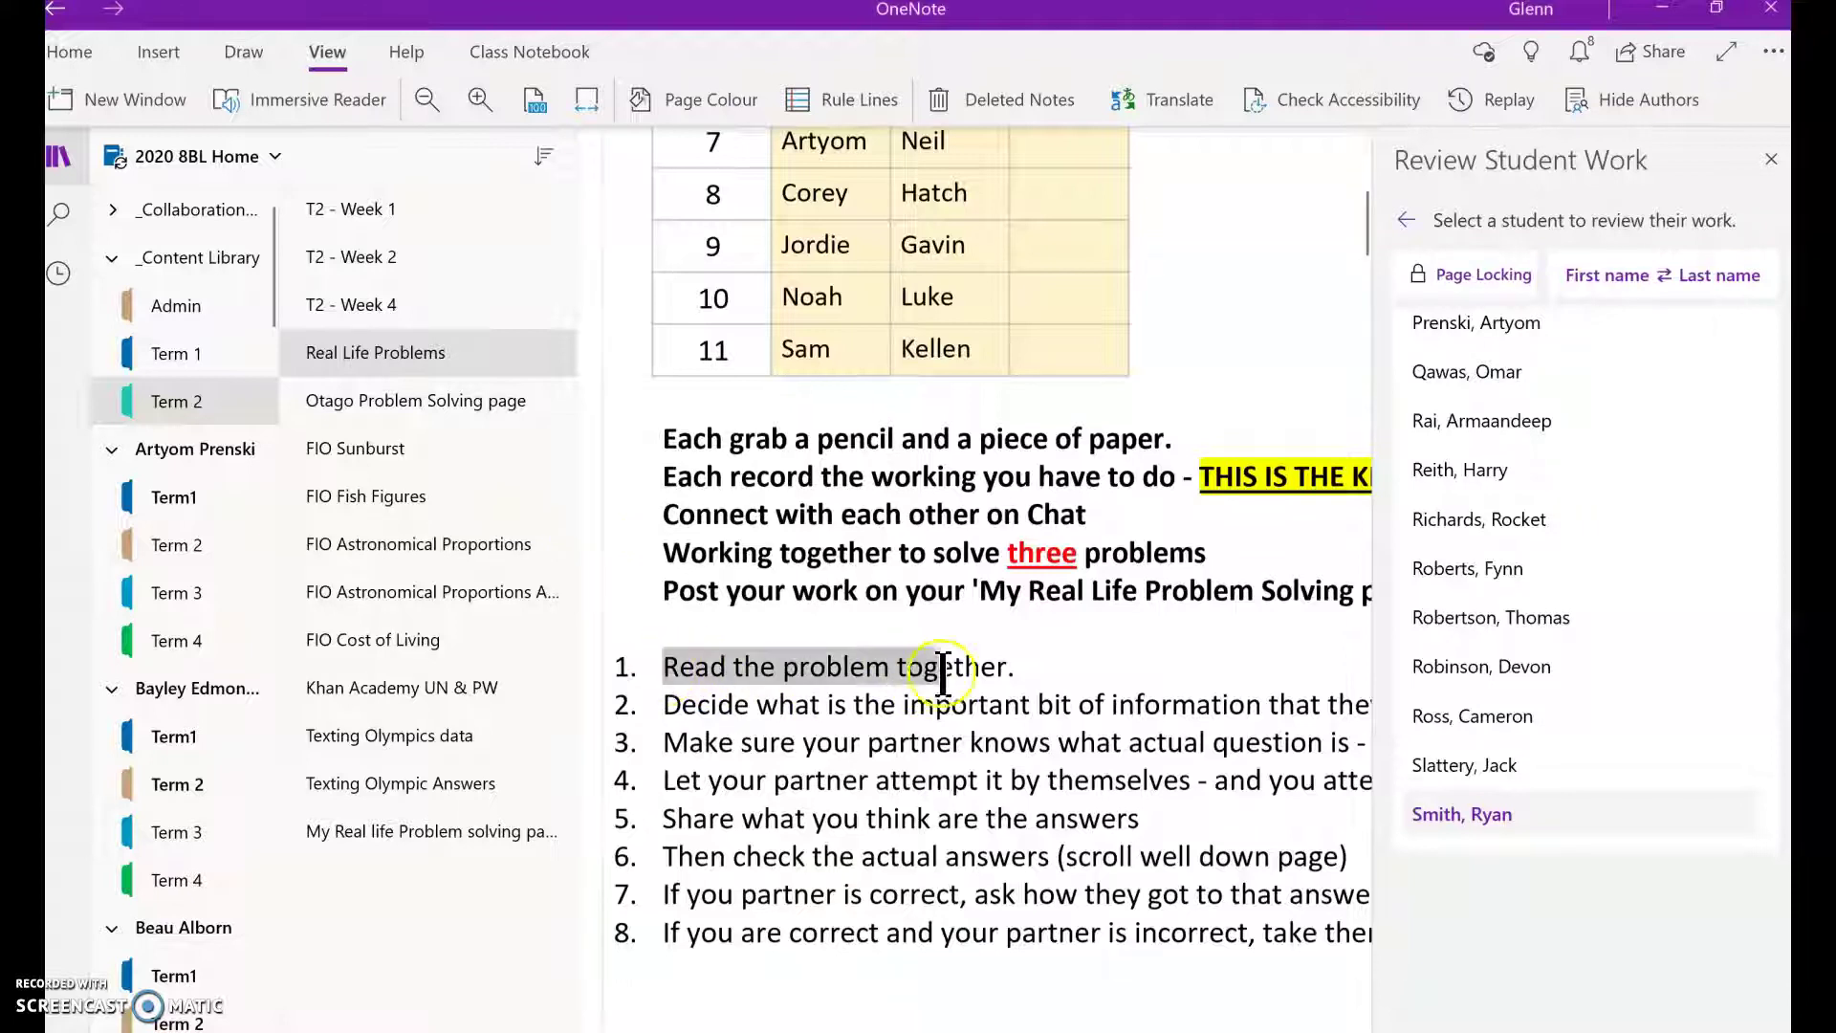
{"action": "left_click", "coordinate": [972, 811]}
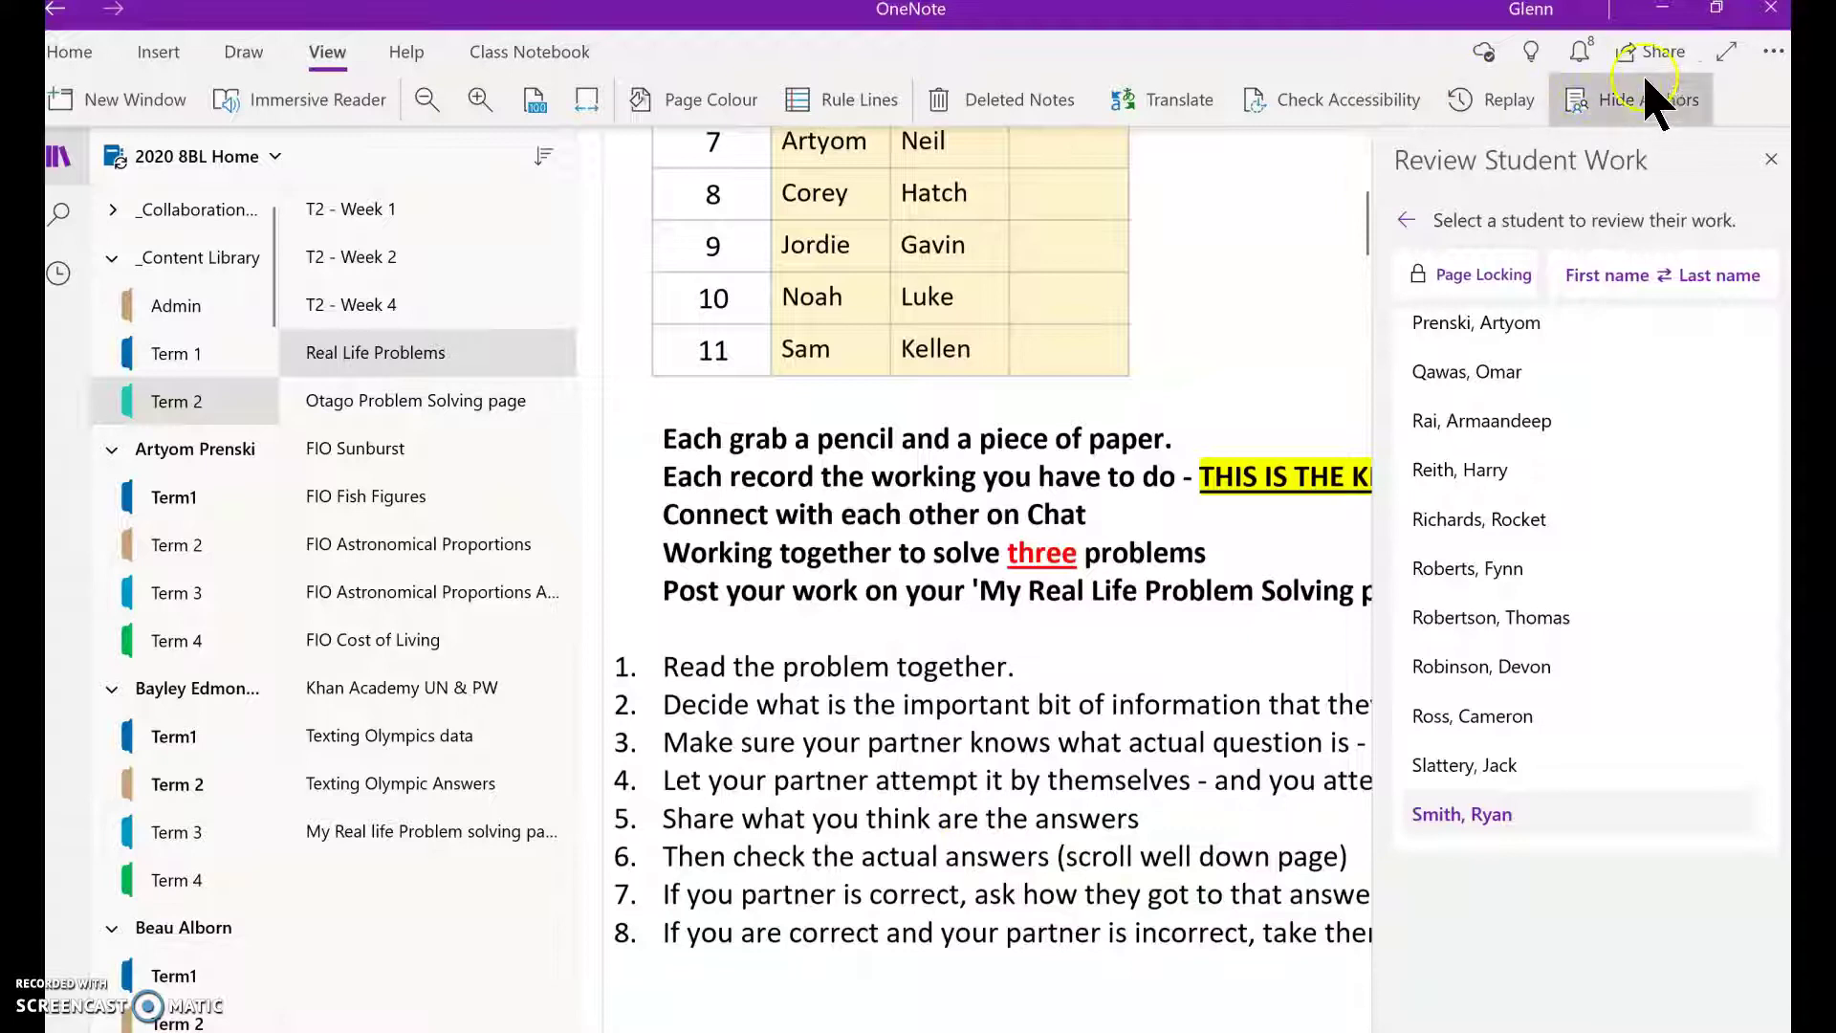
View Real Life Problems in full page, point out the answer-checking instruction, then return from Chrome.
{"action": "left_click", "coordinate": [1725, 51]}
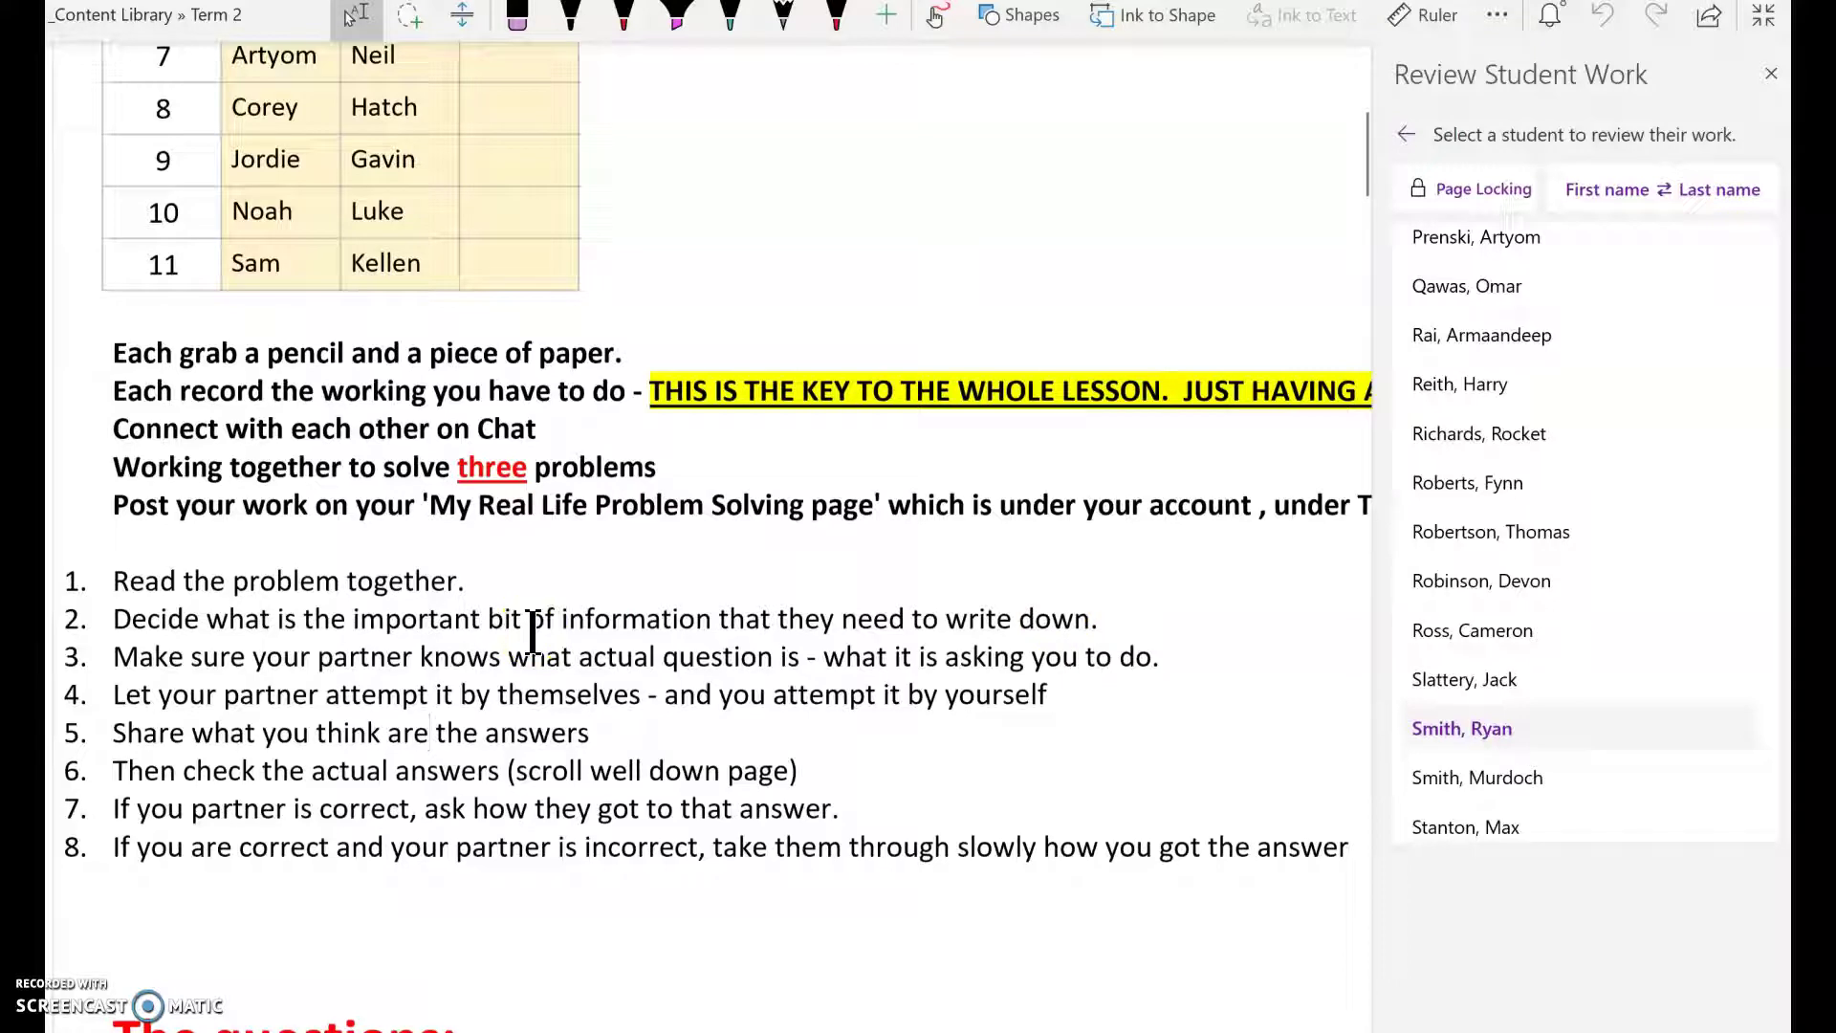
{"action": "left_click", "coordinate": [463, 782]}
{"action": "left_click", "coordinate": [625, 760]}
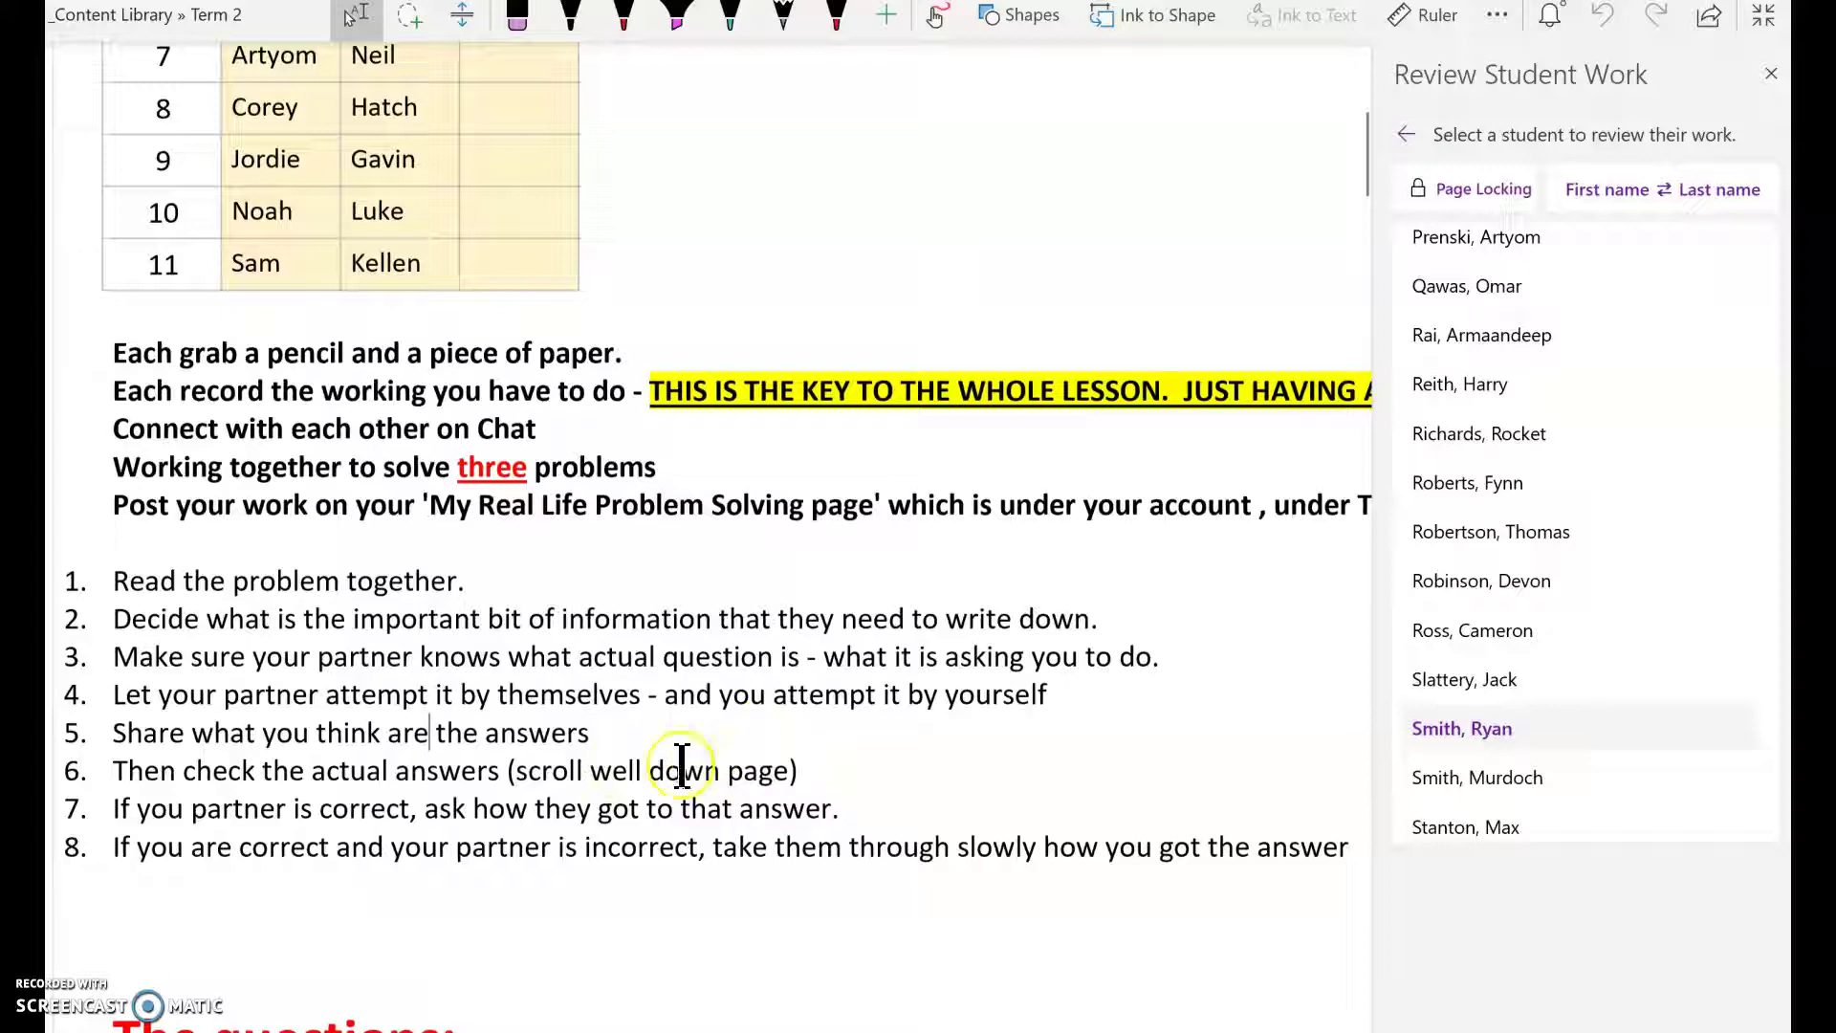
{"action": "left_click", "coordinate": [689, 1004]}
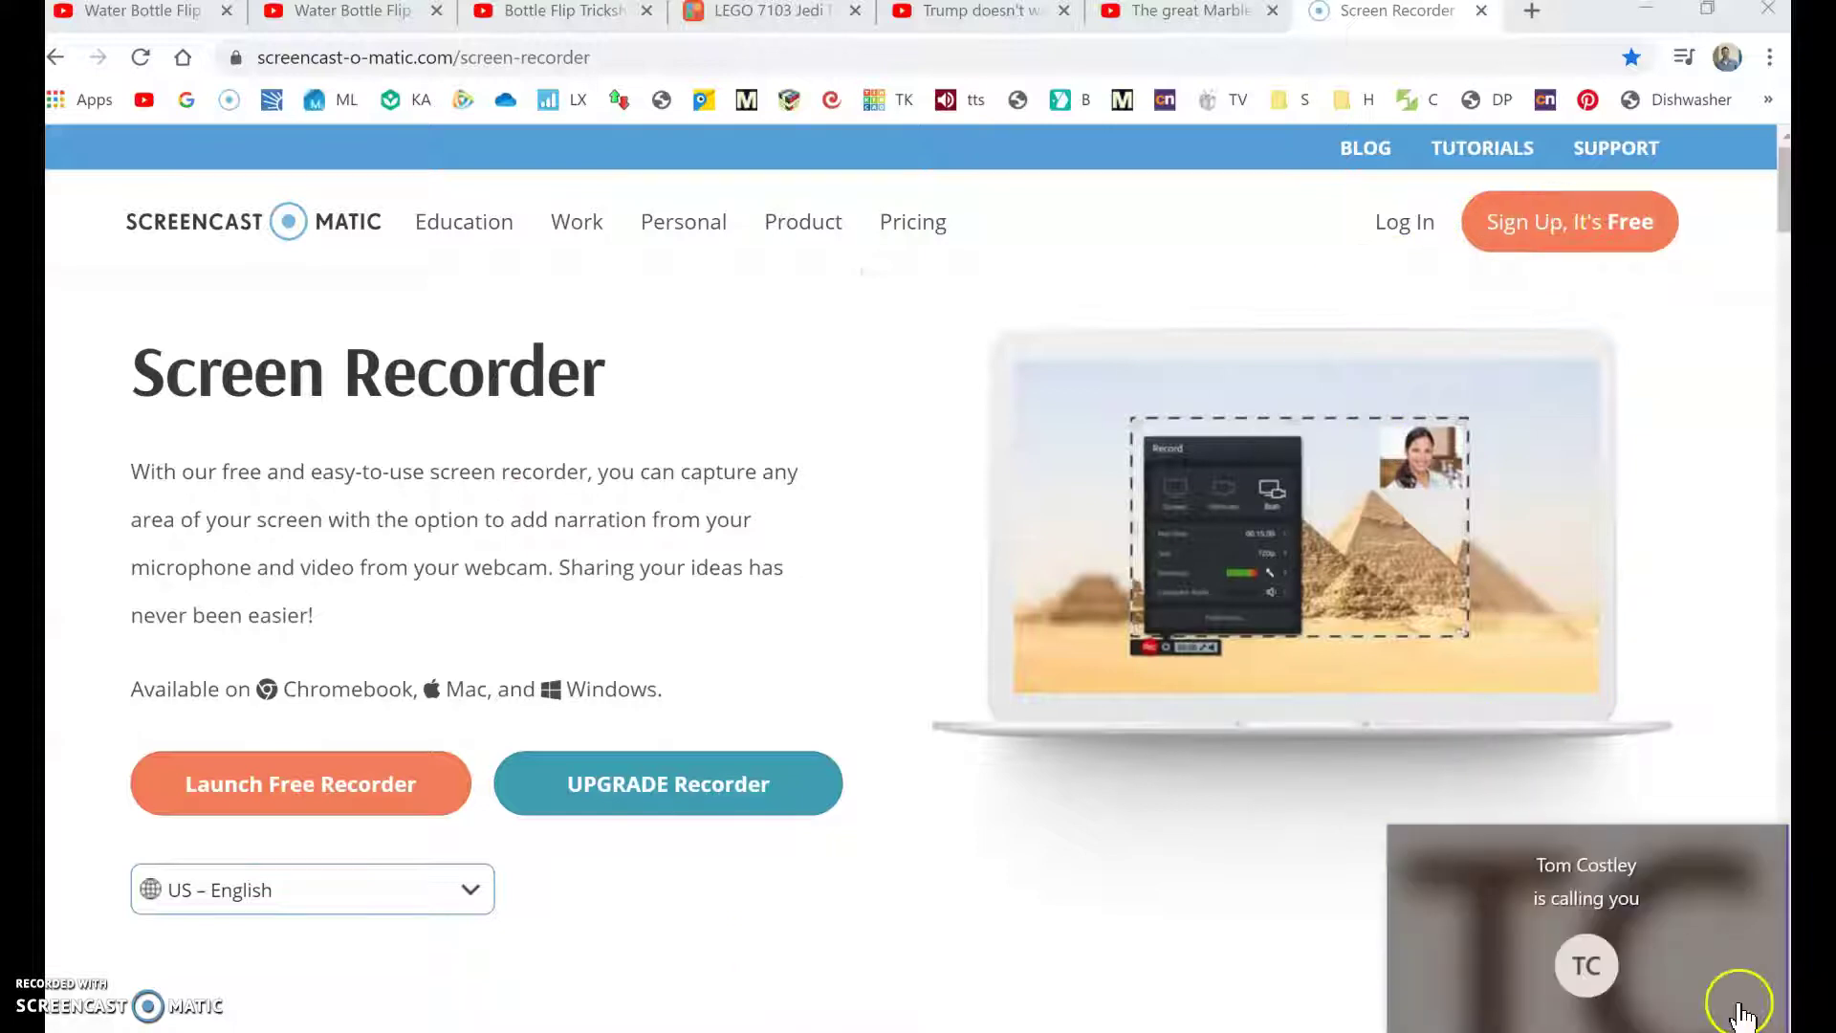
{"action": "key", "text": "alt+Tab"}
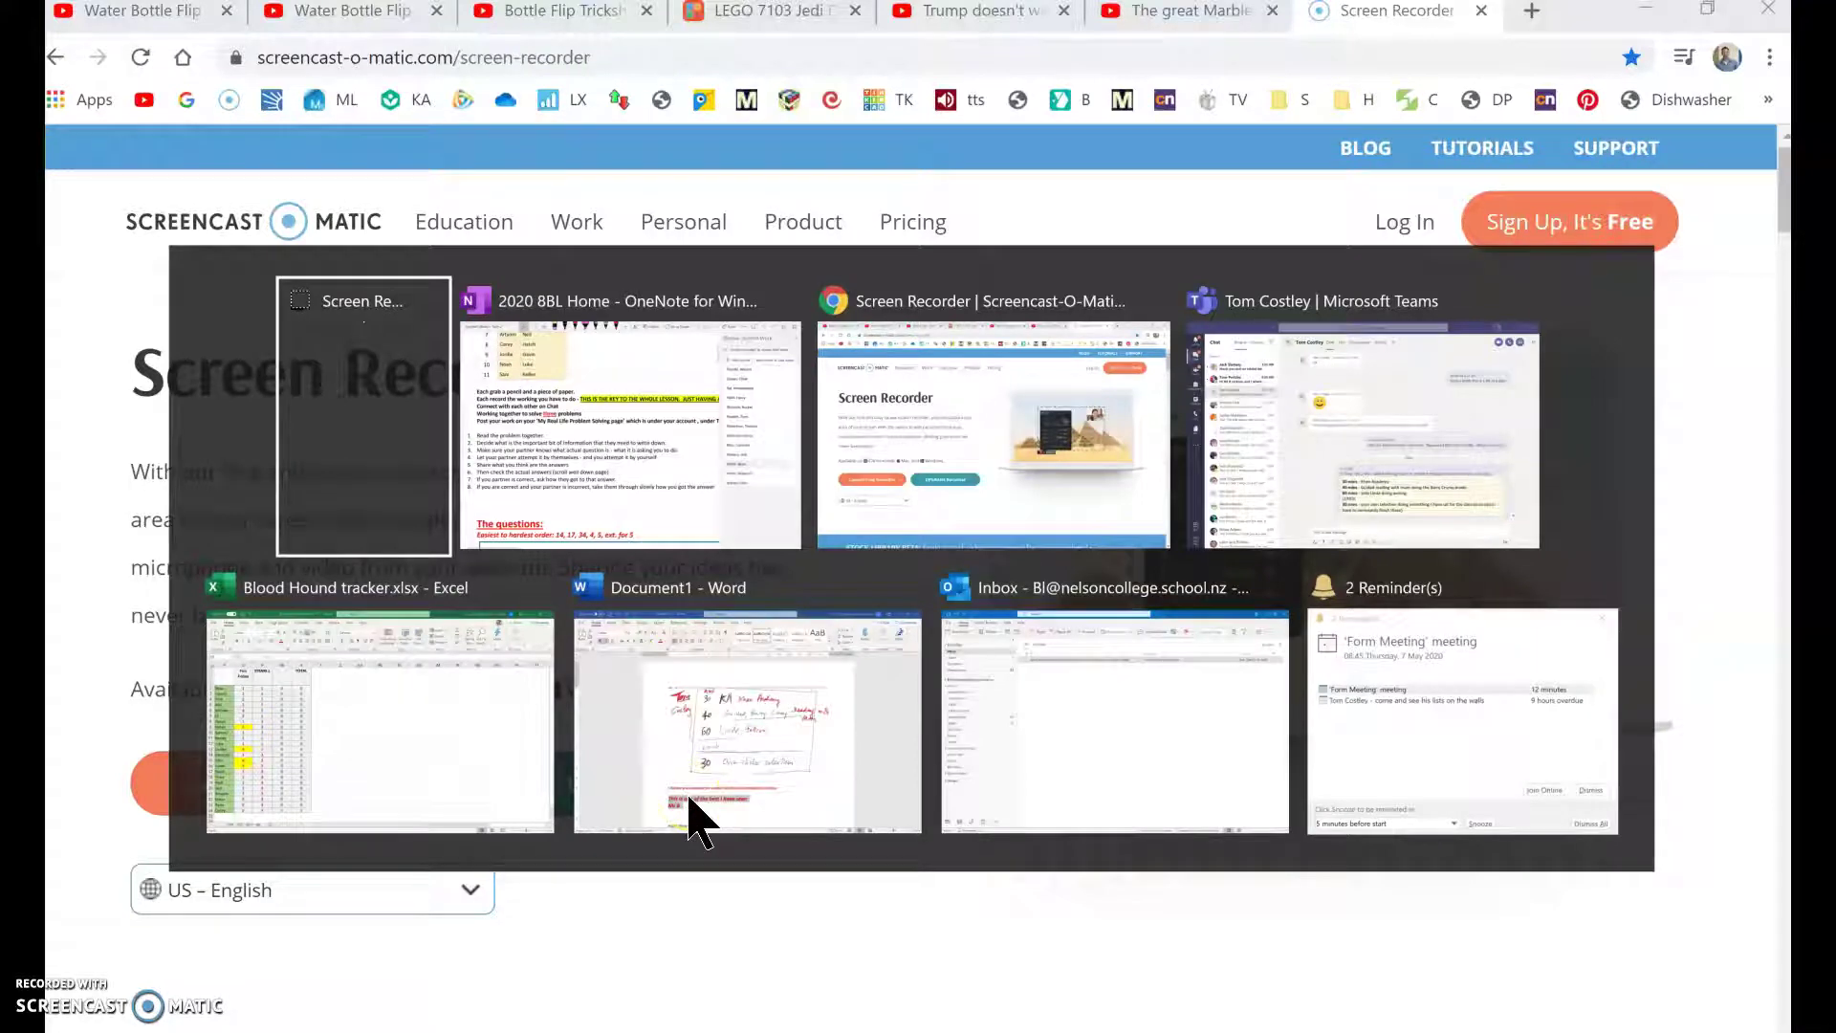
{"action": "key", "text": "alt+Tab"}
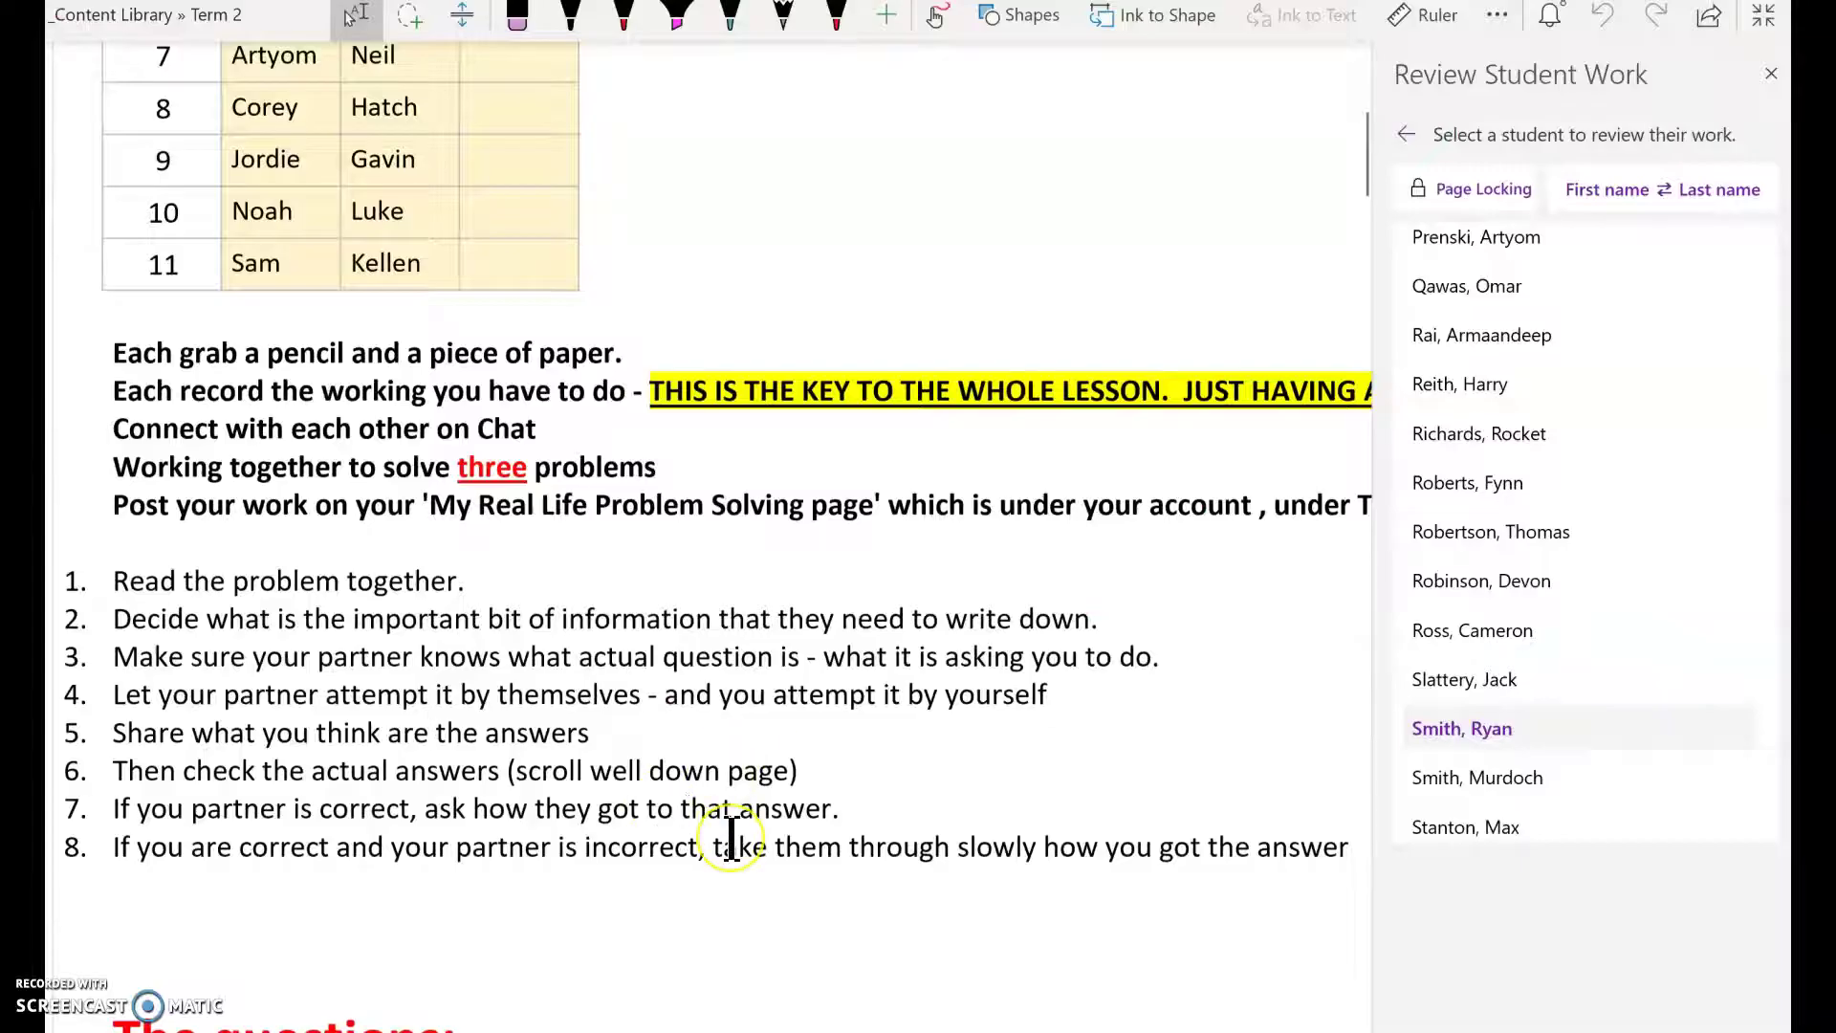
{"action": "scroll", "coordinate": [731, 839], "scroll_direction": "up", "scroll_amount": 3}
{"action": "scroll", "coordinate": [732, 839], "scroll_direction": "up", "scroll_amount": 2}
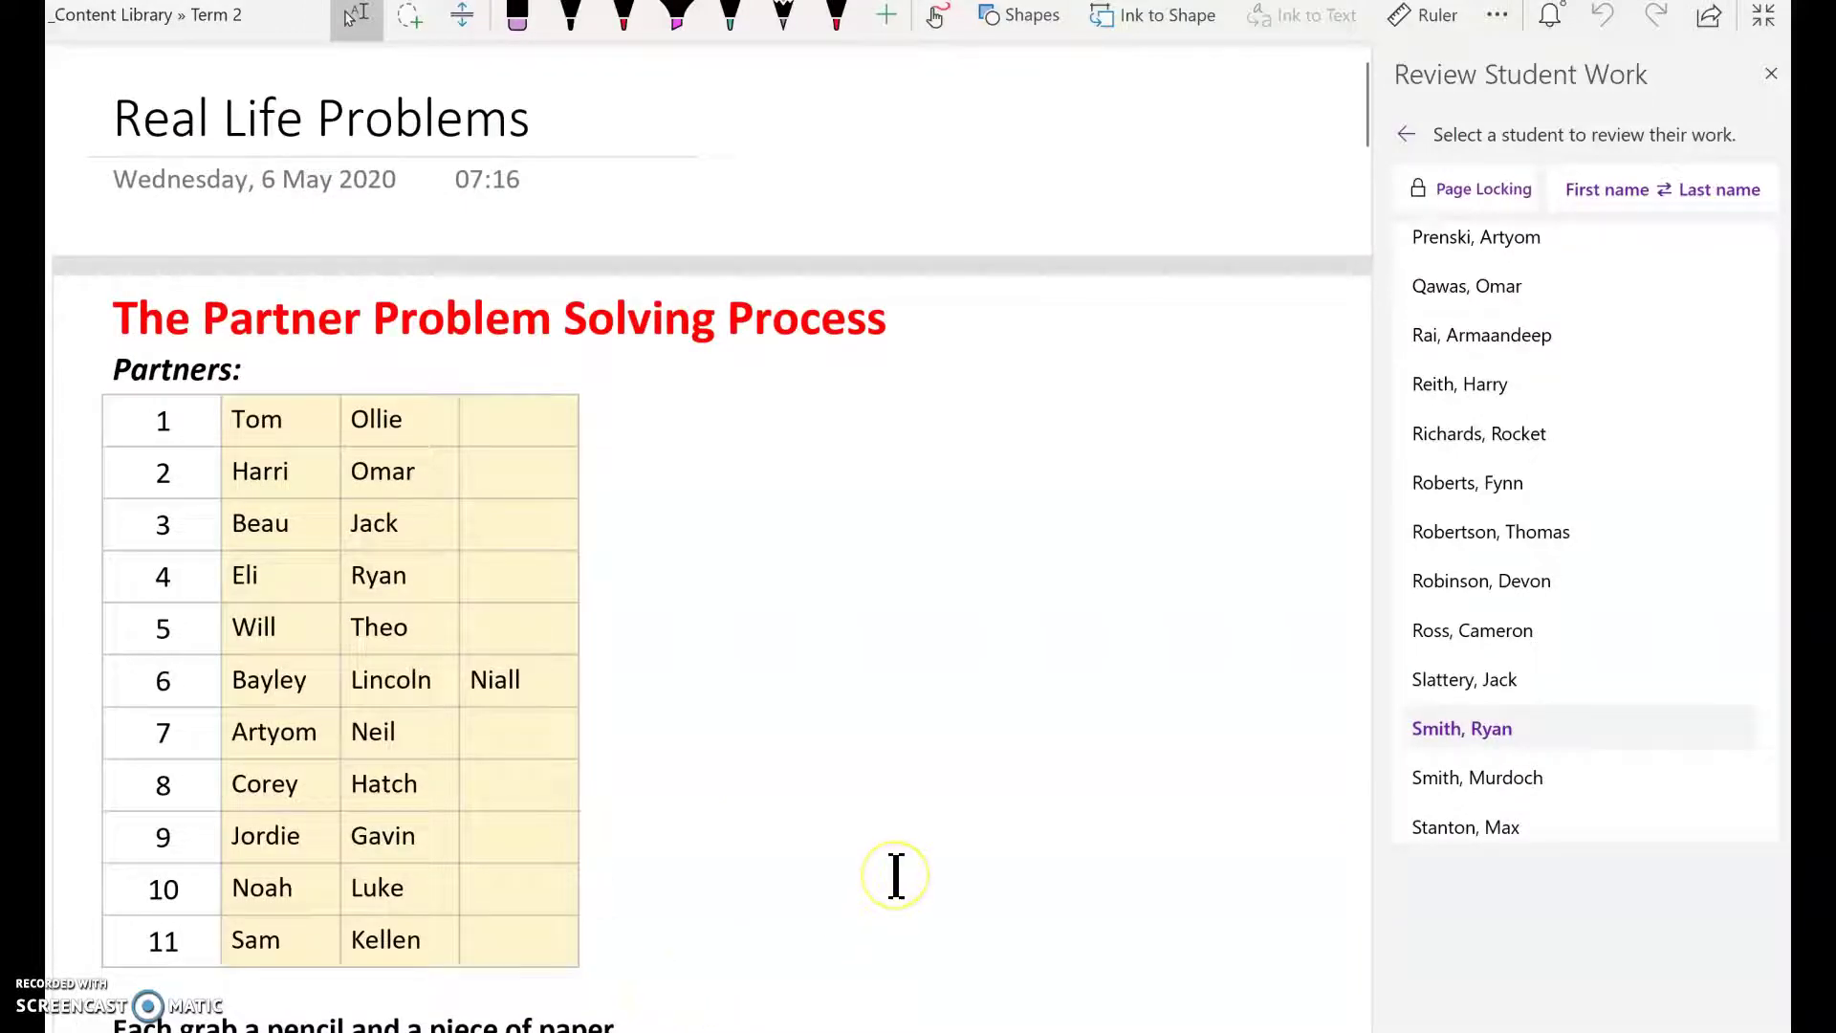
{"action": "scroll", "coordinate": [896, 876], "scroll_direction": "down", "scroll_amount": 2}
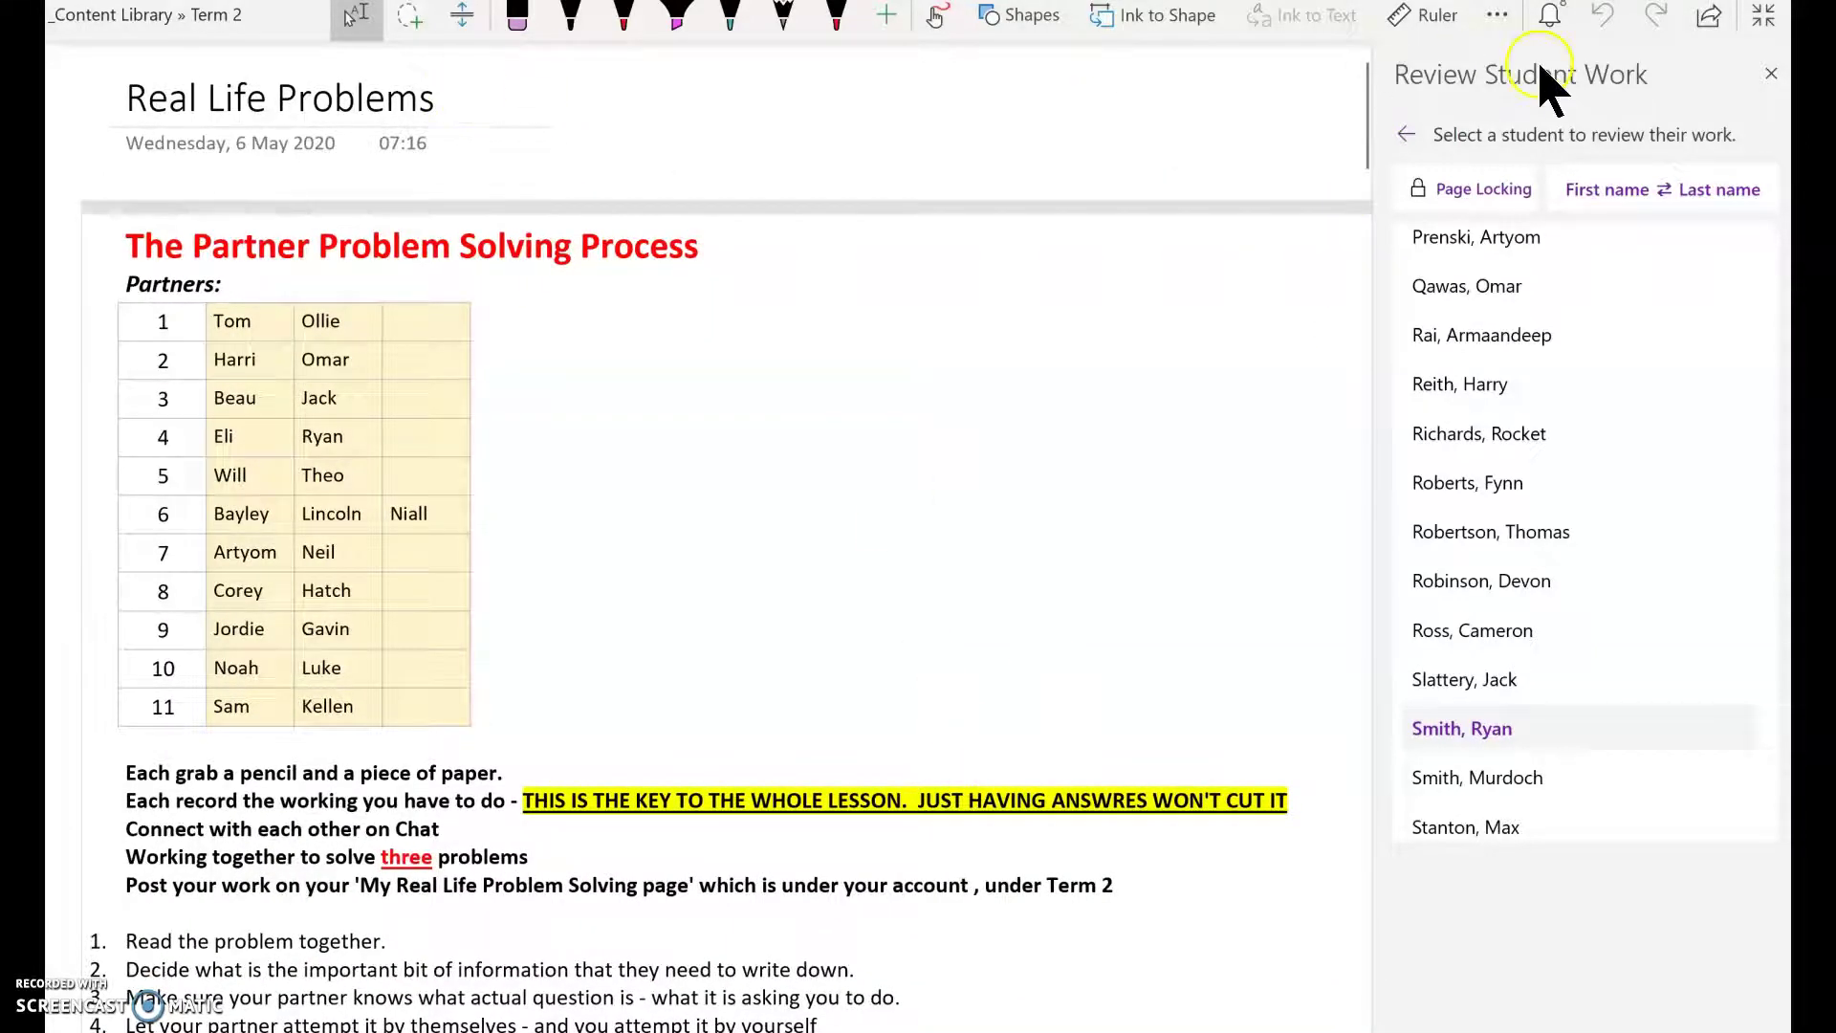
Exit full-page view and switch to the Learning Without Limits 2020 notebook.
{"action": "left_click", "coordinate": [1762, 14]}
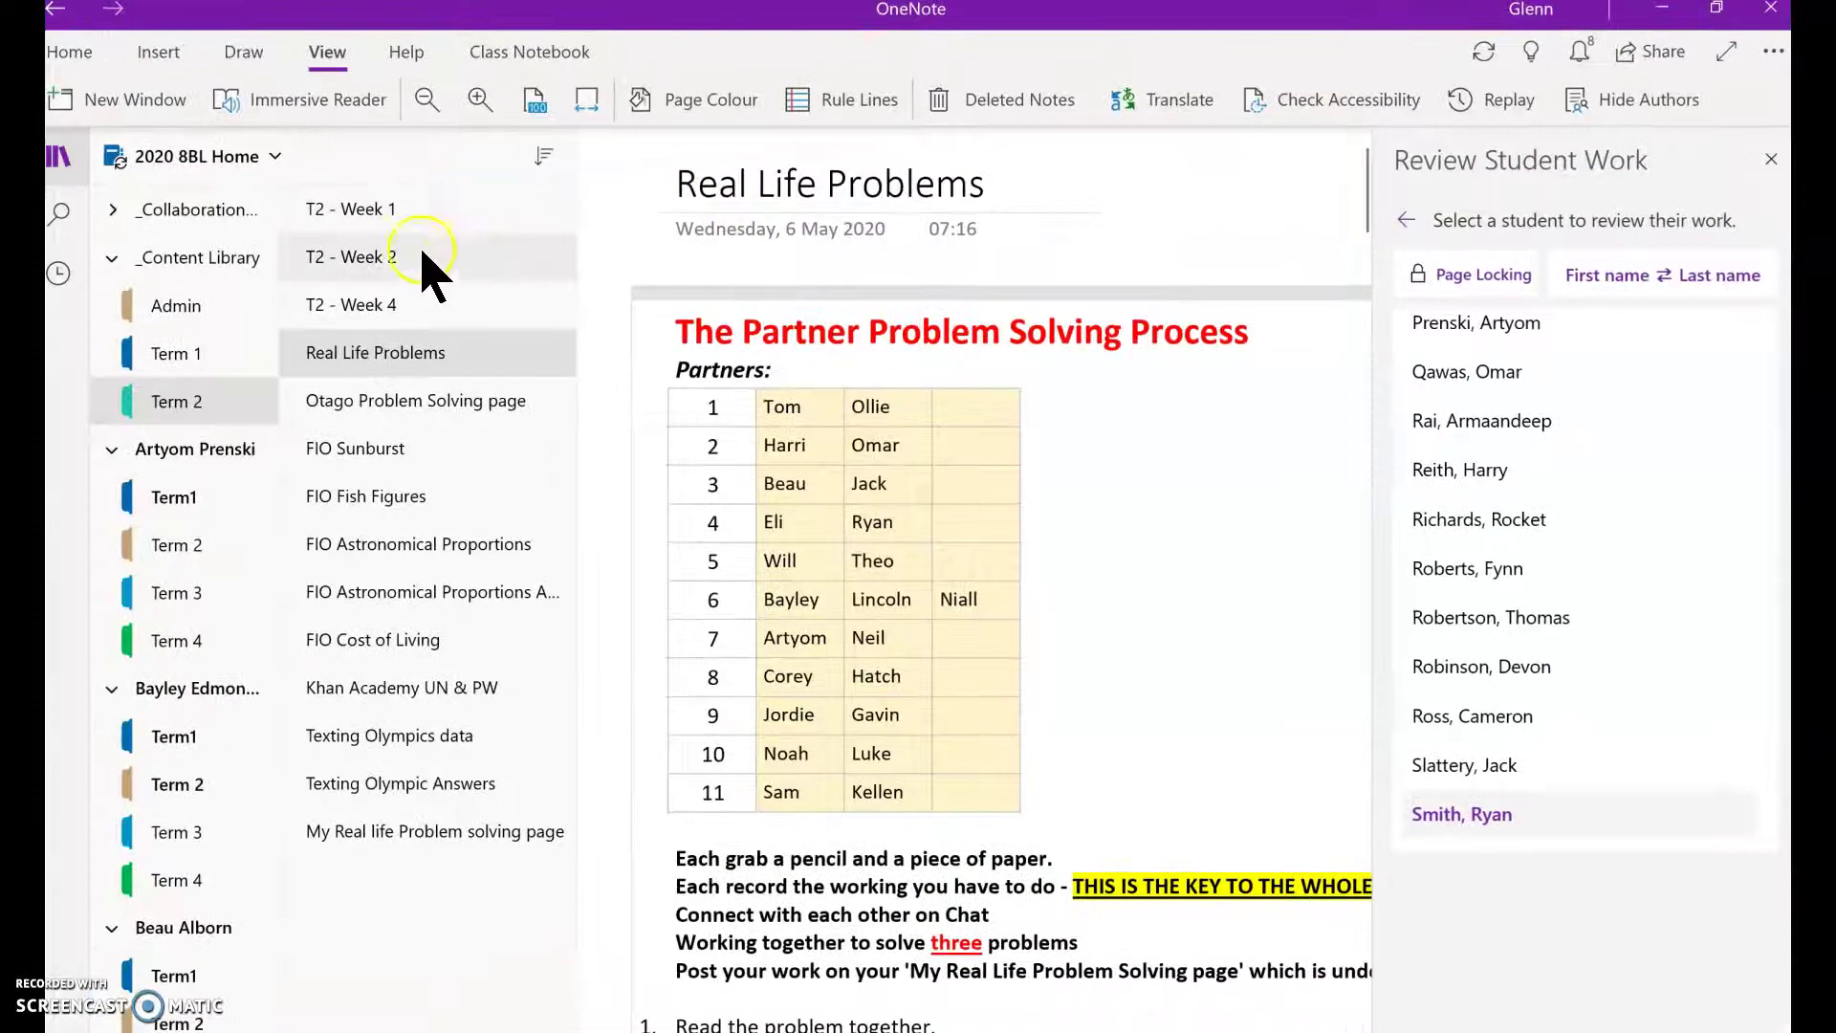
{"action": "left_click", "coordinate": [269, 160]}
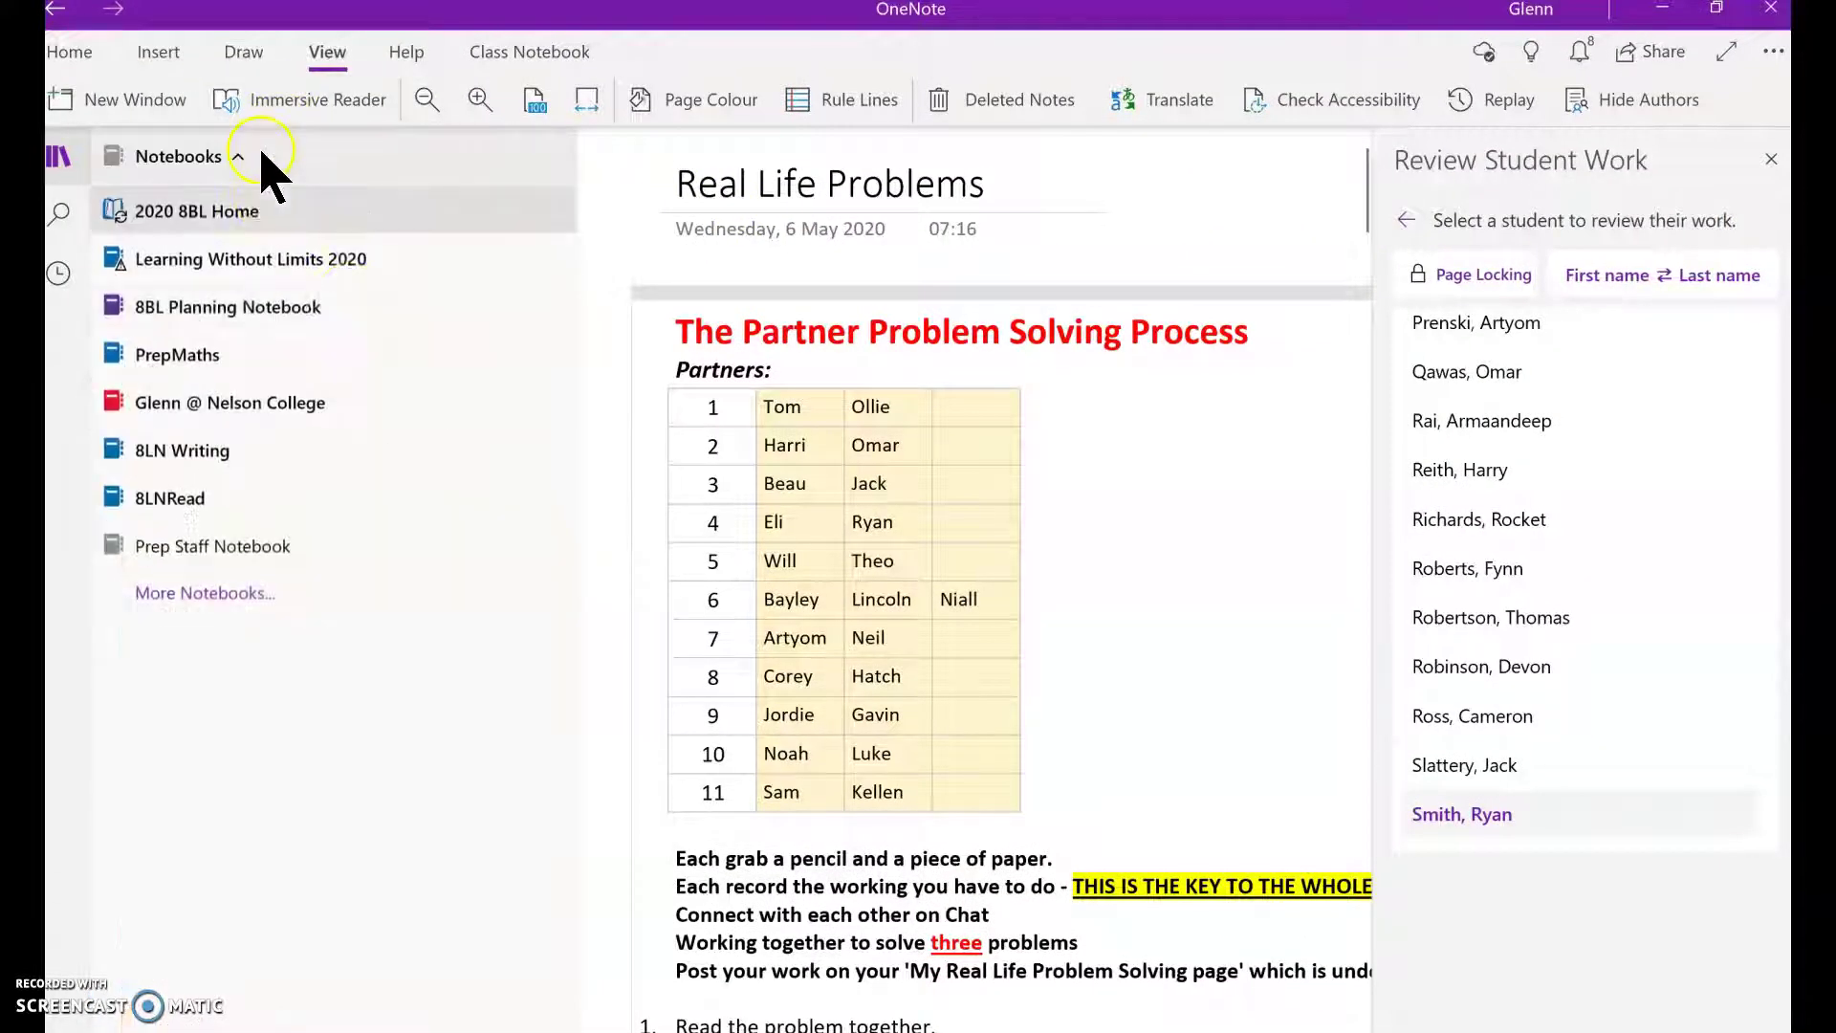
{"action": "left_click", "coordinate": [330, 255]}
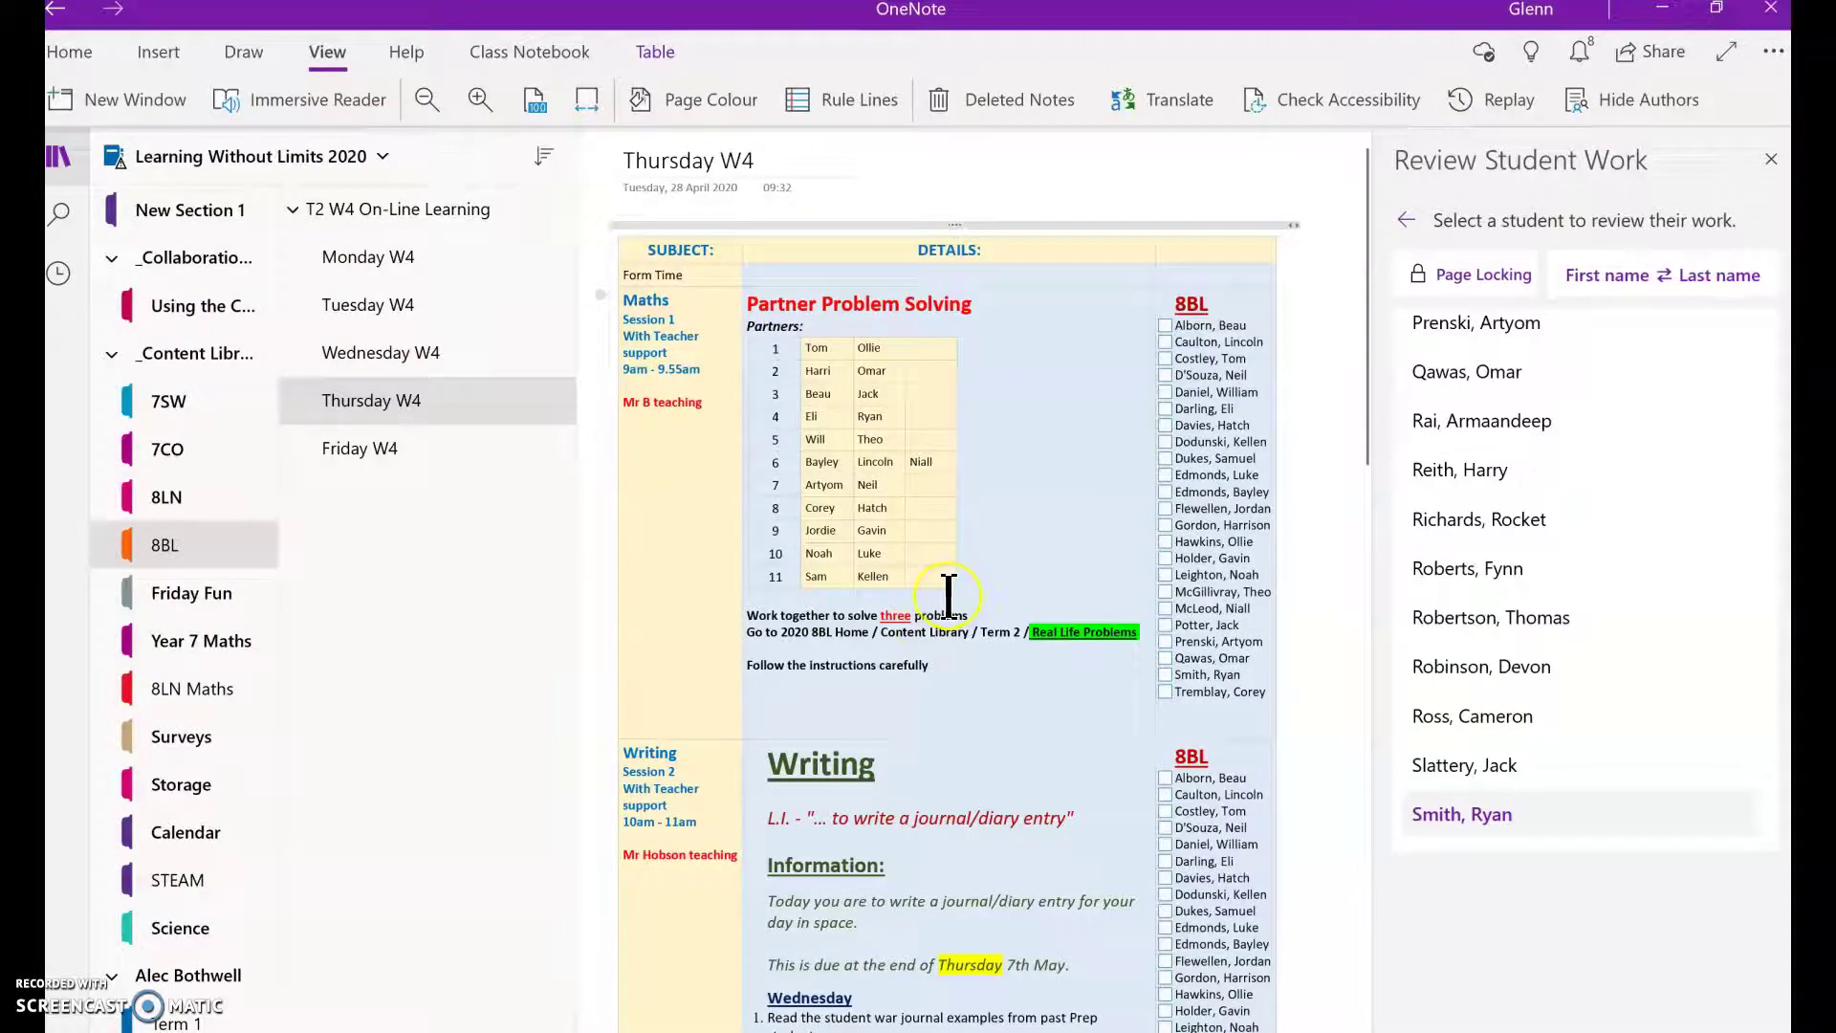
{"action": "scroll", "coordinate": [949, 593], "scroll_direction": "down", "scroll_amount": 3}
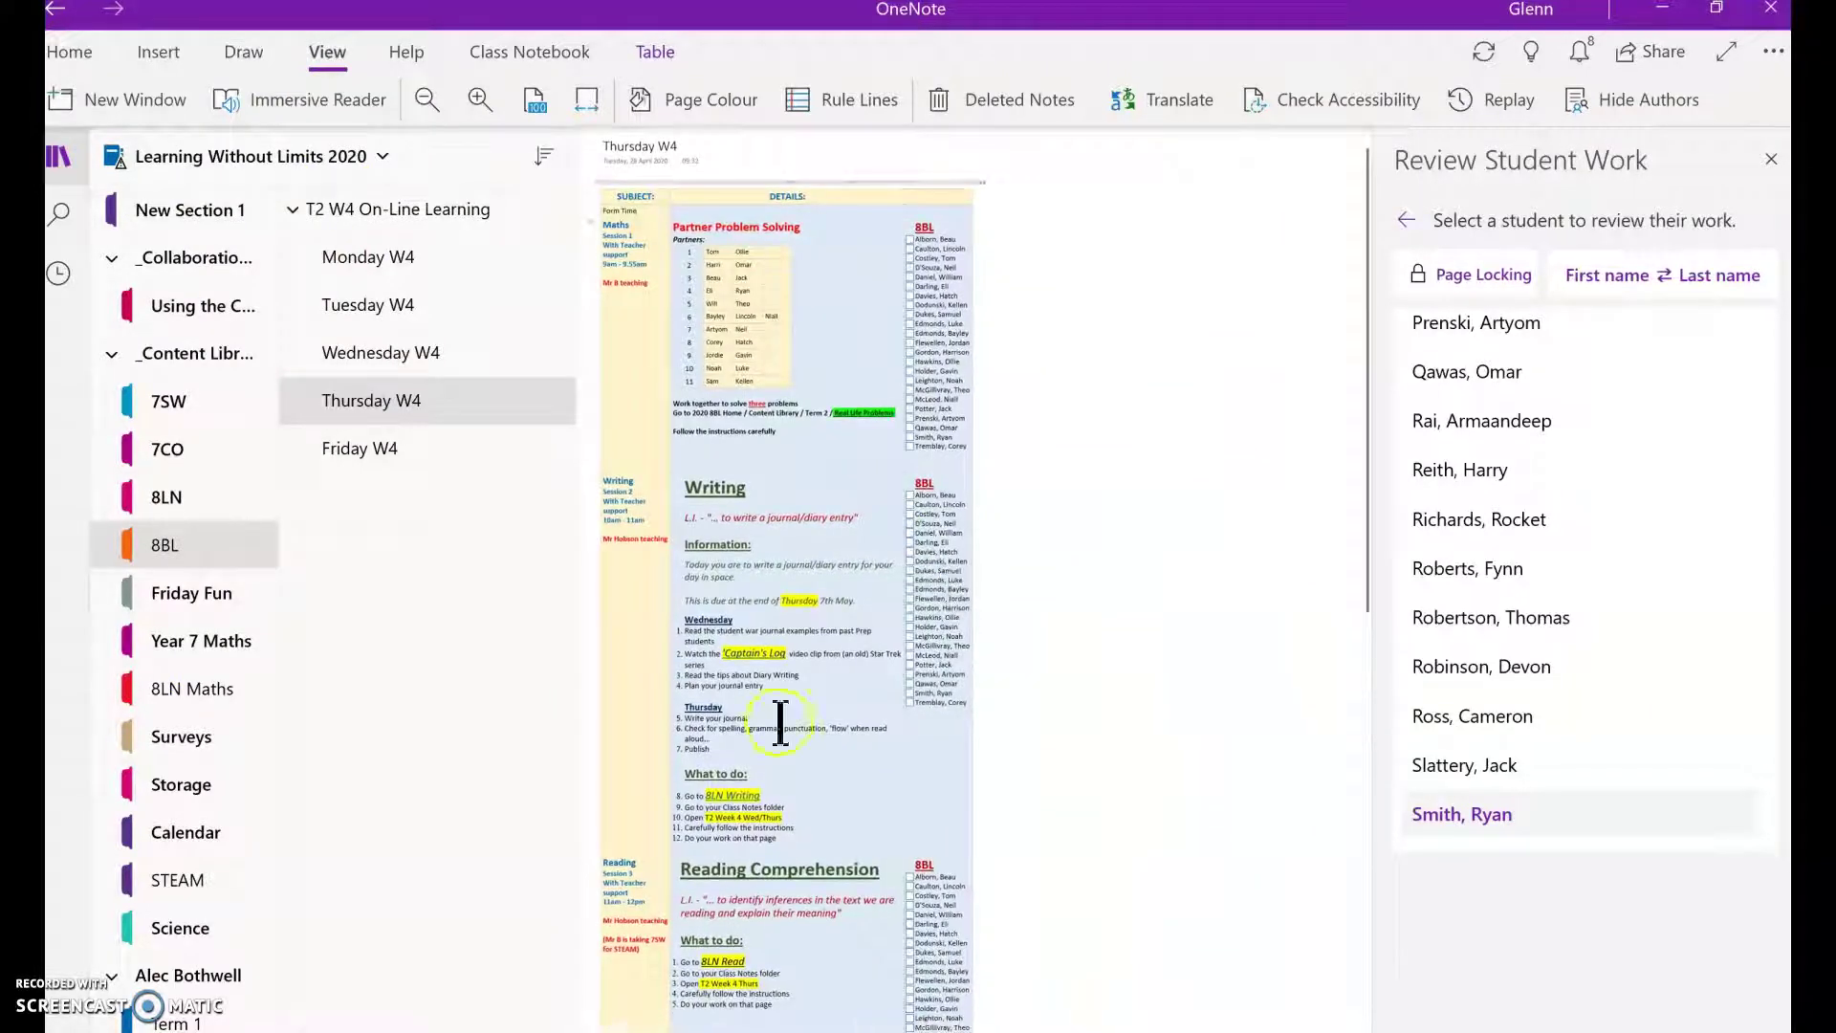